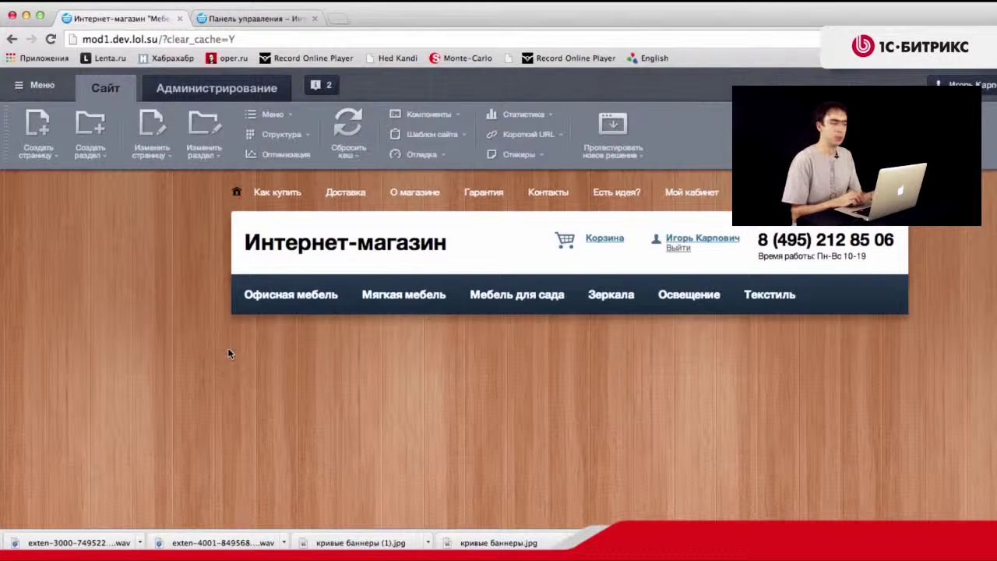
Create a poll group in the site administration with the symbolic identifier POLL and the title "Основная группа"
click(249, 20)
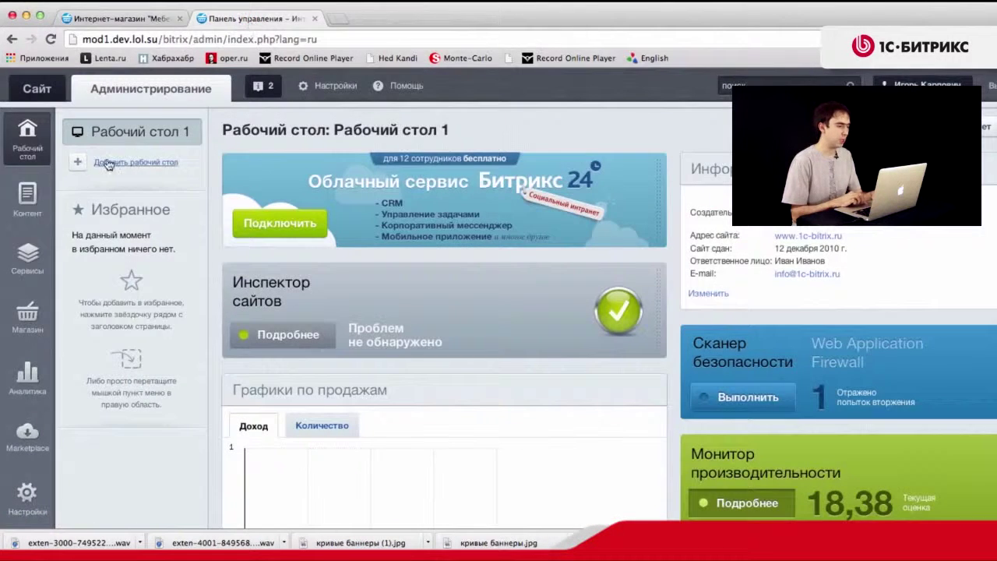
click(27, 257)
click(151, 205)
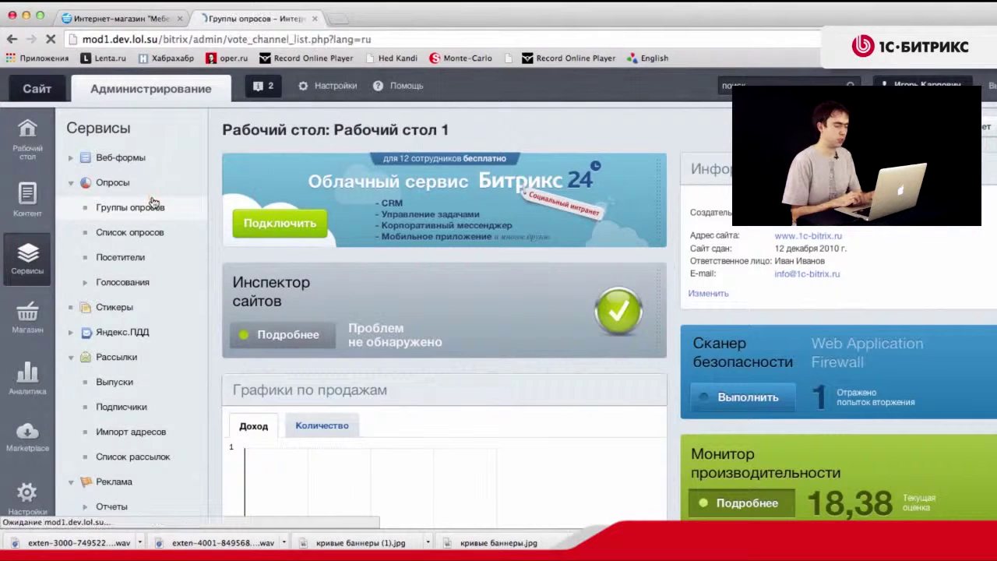
click(253, 280)
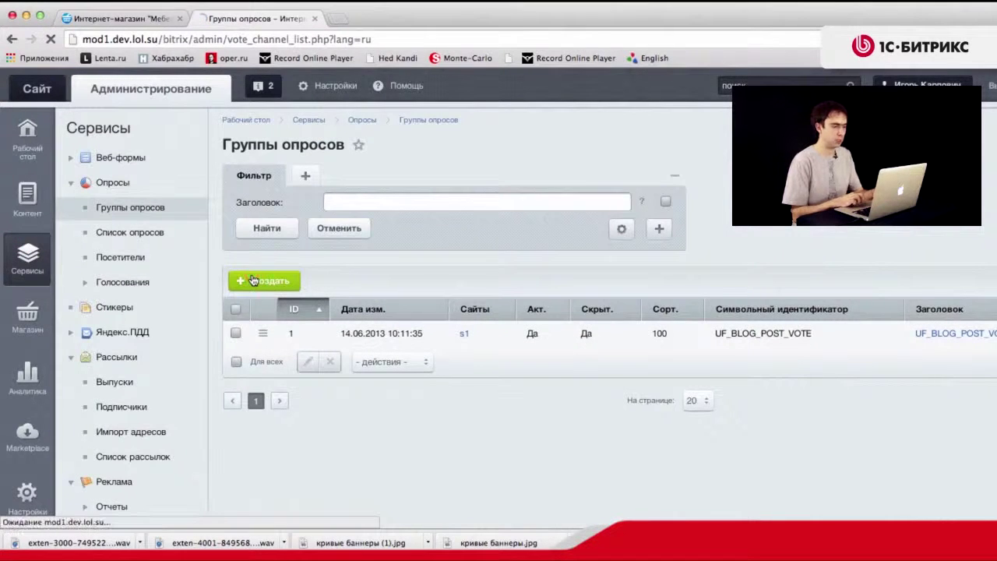
click(622, 419)
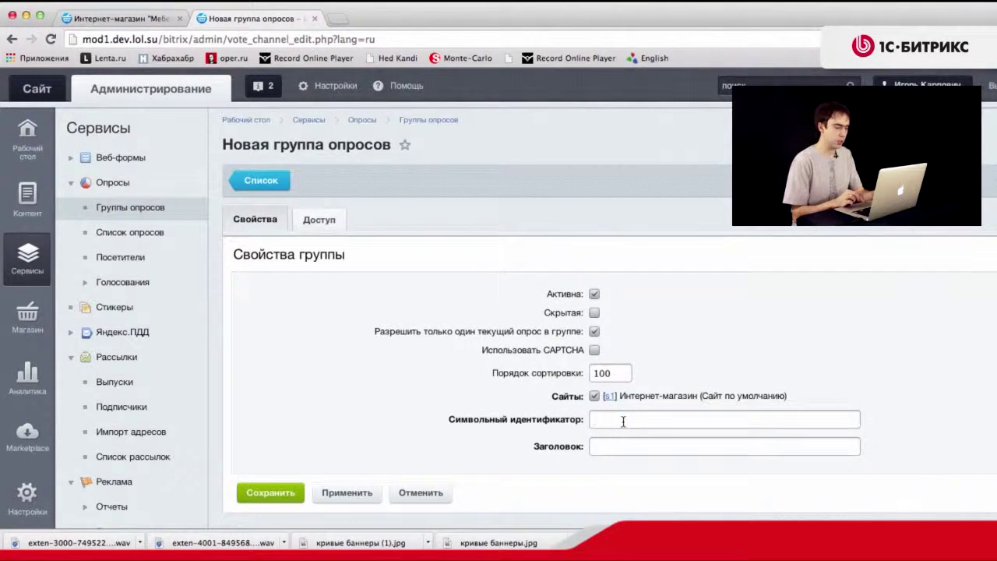
text(POLL)
key(Tab)
text(Осно)
key(Down)
key(Return)
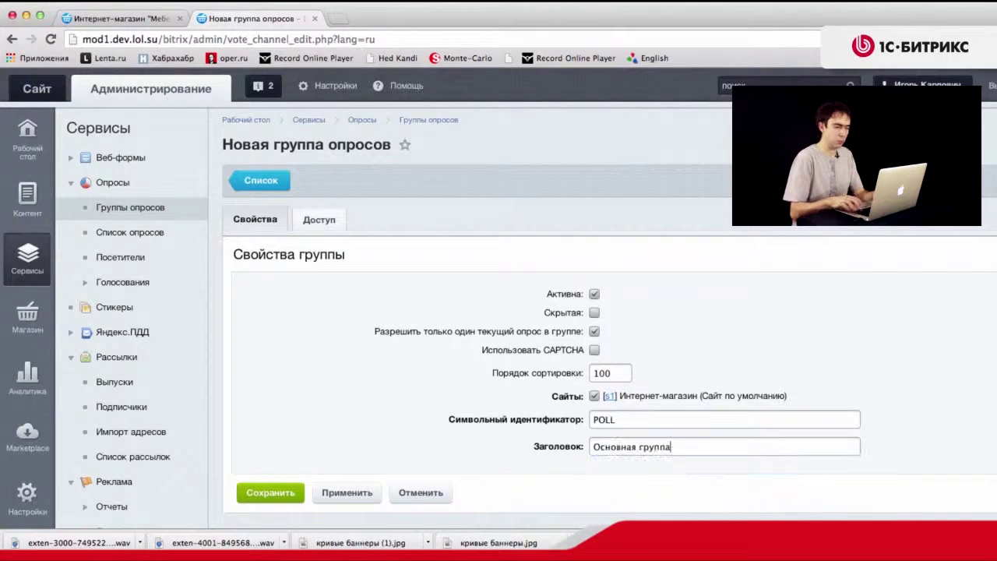
click(256, 492)
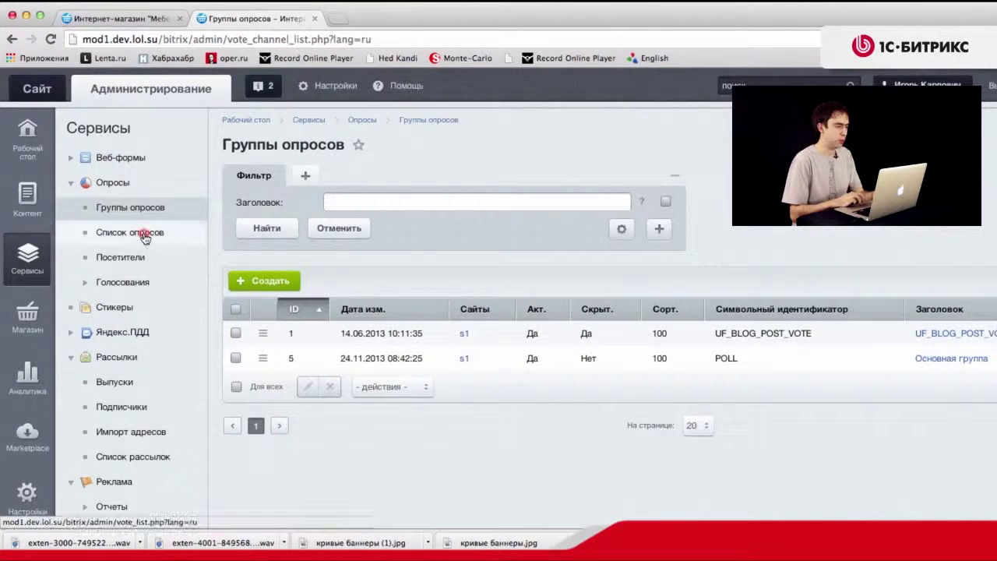
Create a poll named "Новый опрос" in the group "Основная группа" with the start date 12.11.2013 21:44:00
click(145, 235)
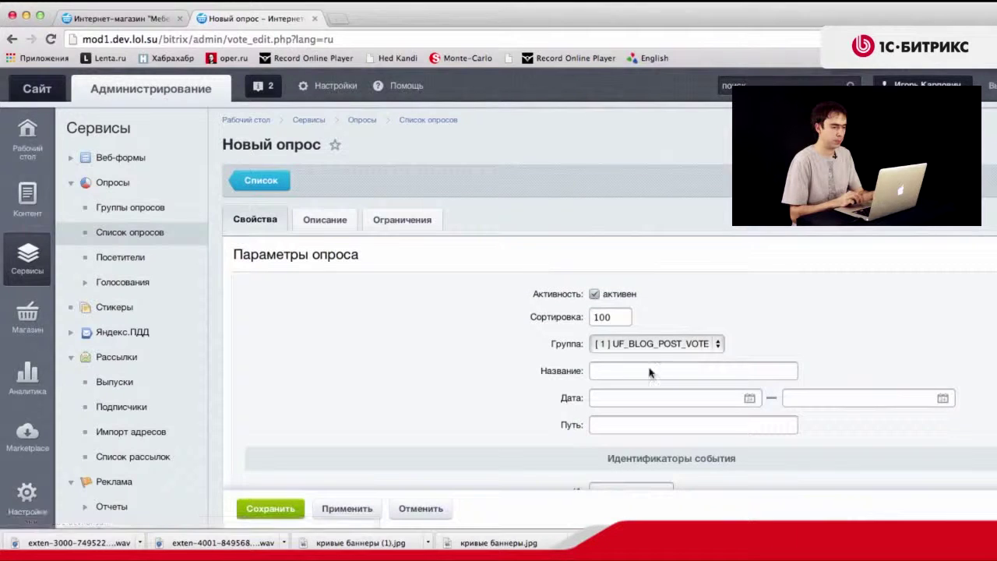
click(656, 344)
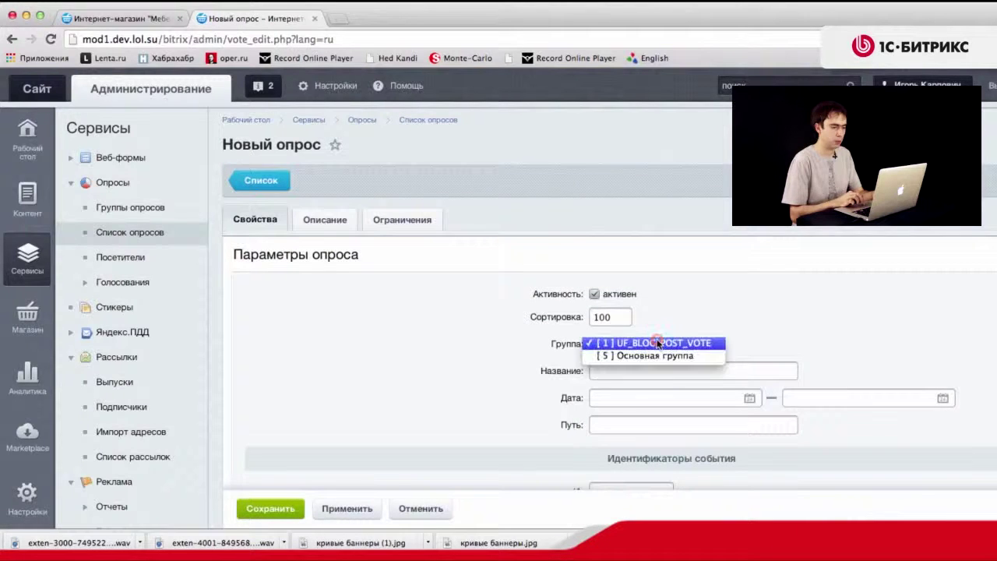
click(654, 354)
click(650, 371)
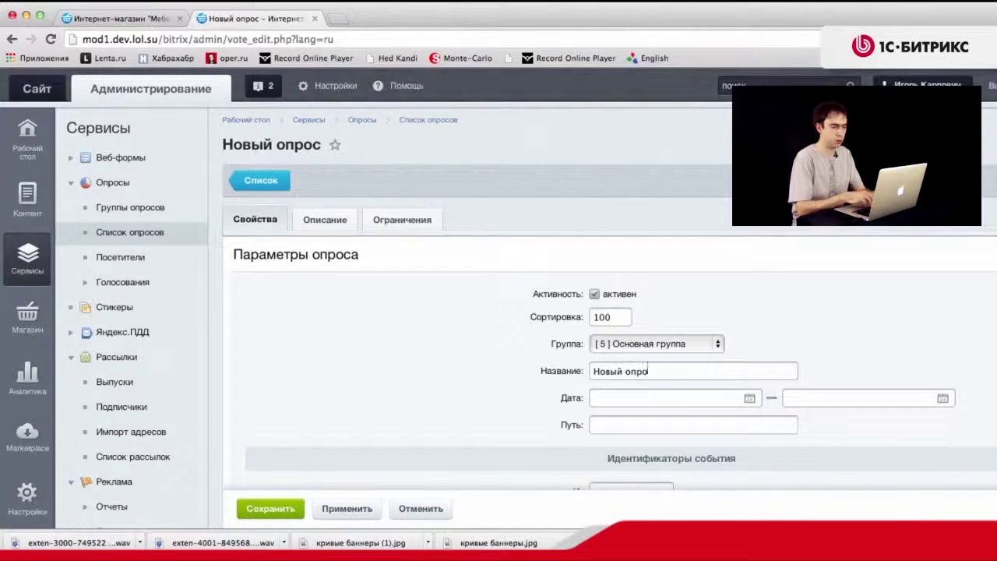
click(335, 506)
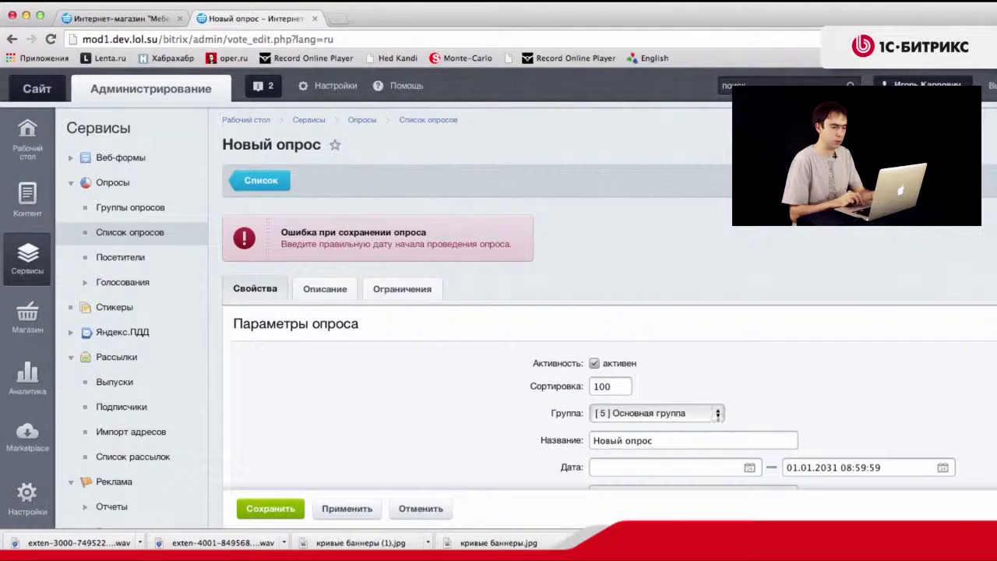
click(749, 467)
click(779, 347)
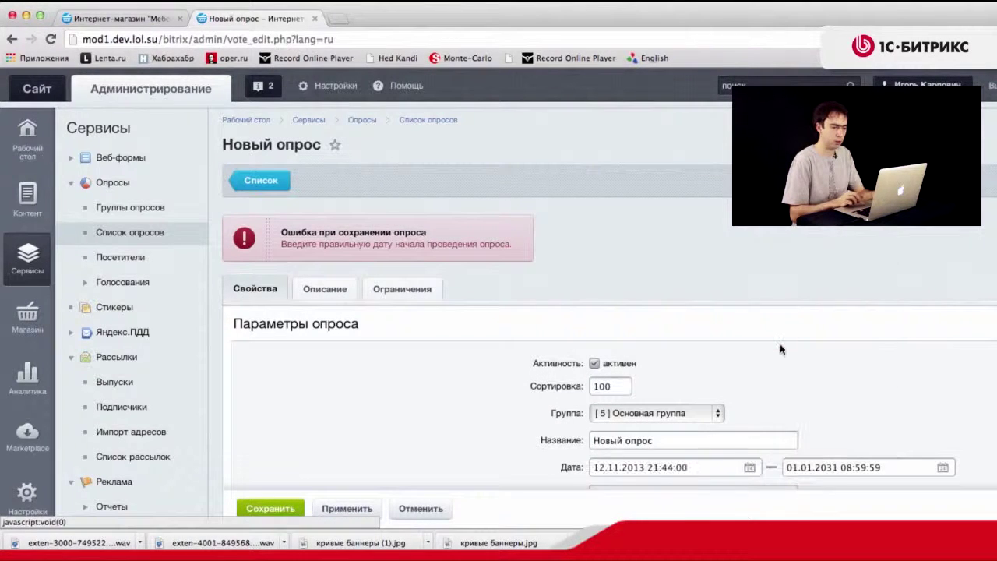
click(337, 506)
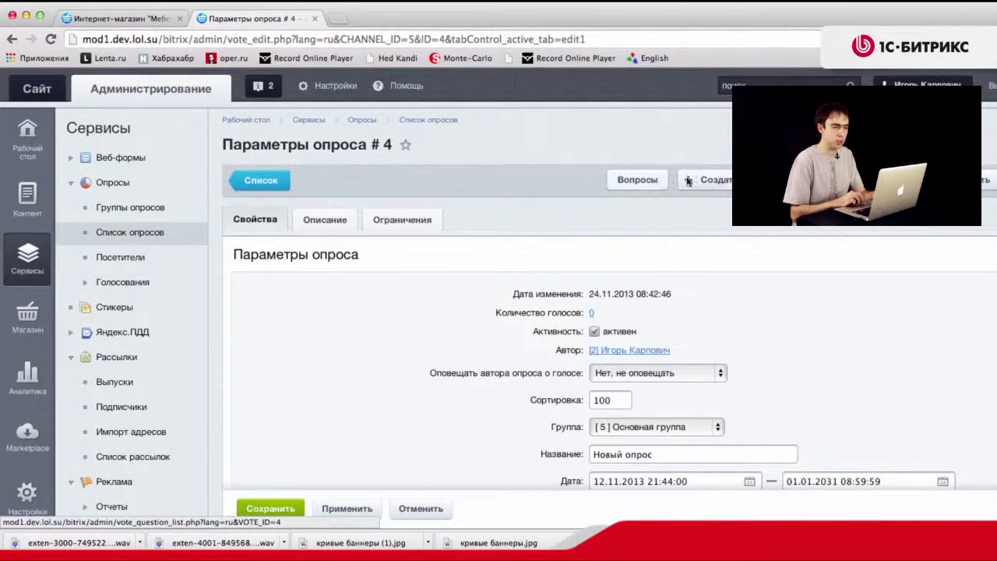
Add a new question to the poll with the question text "Первый вопрос"
click(643, 180)
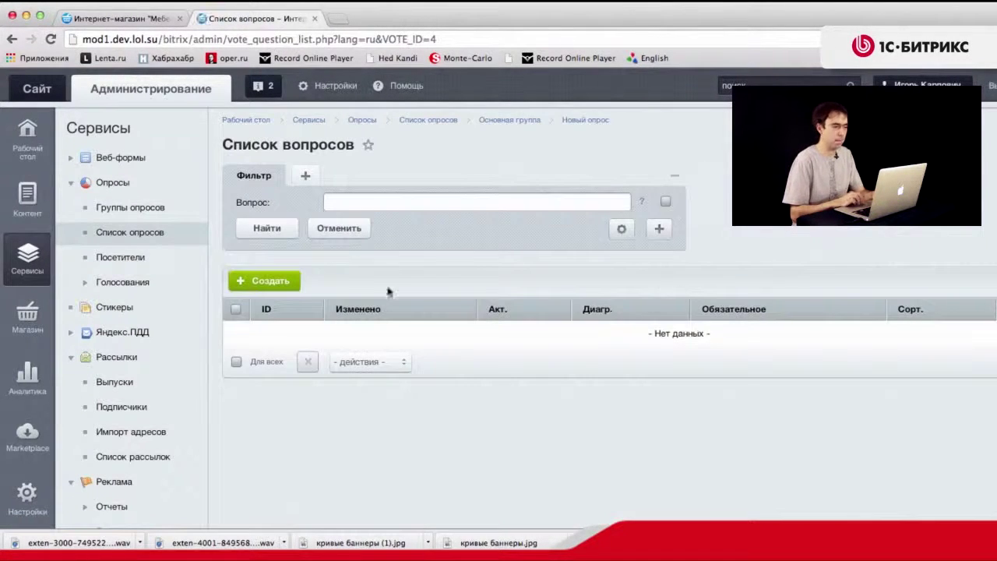
click(276, 281)
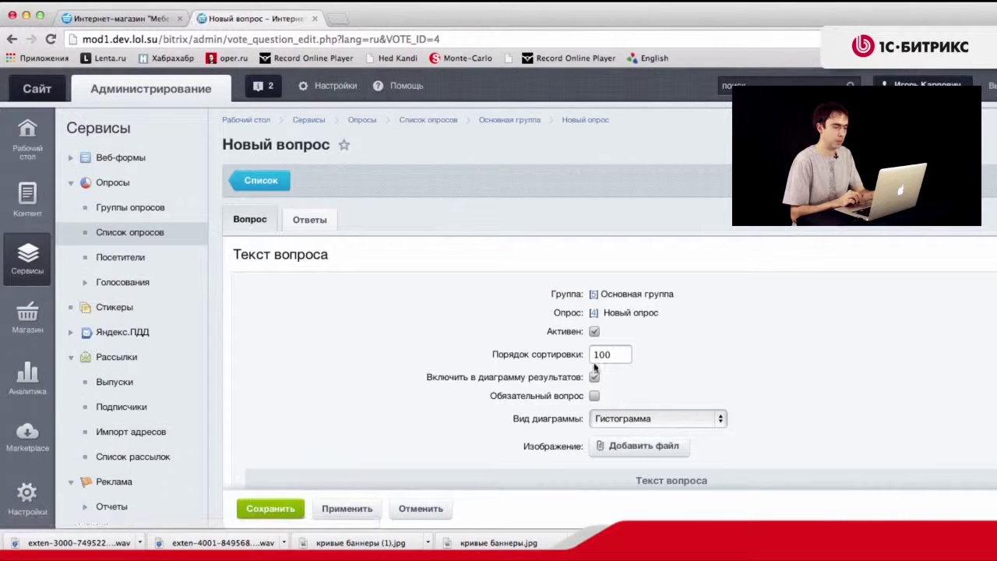
scroll(587, 404, down, 5)
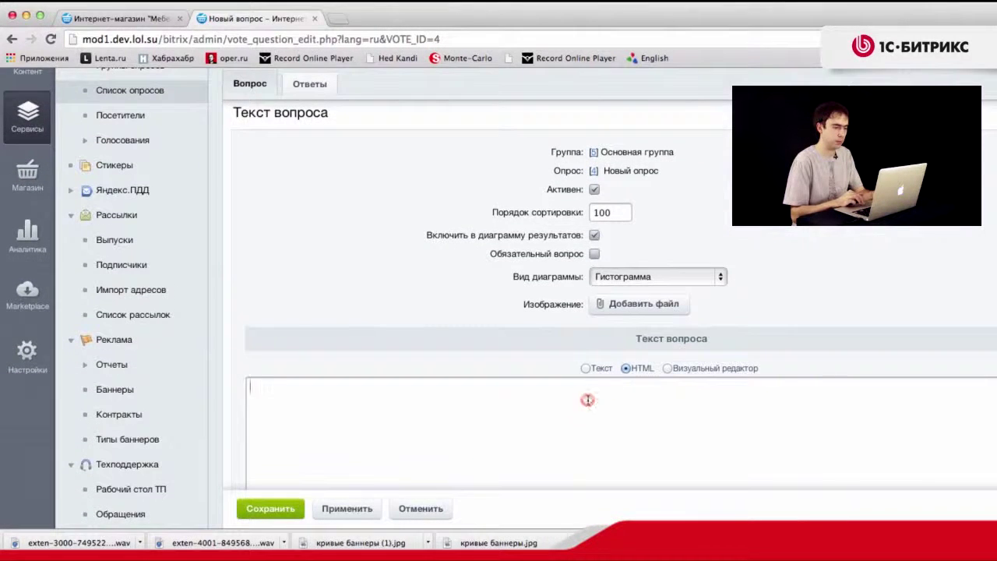
click(588, 401)
text(Первый вопрос)
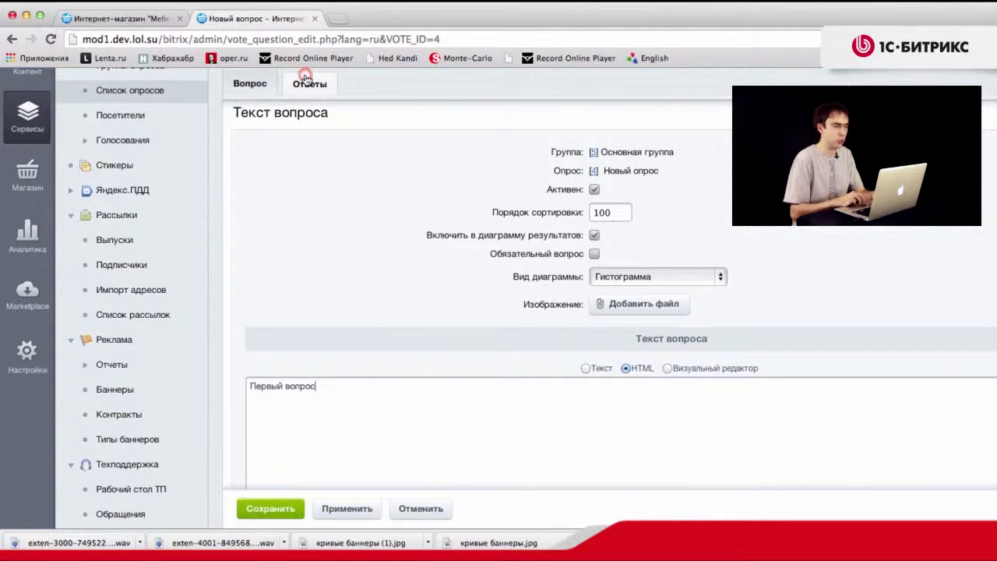
Enter the answer options "Ответ 1", "Ответ 2" and "Ответ 3" for the question and save it
click(308, 83)
click(374, 203)
text(Ответ 1)
click(355, 238)
text(Ответ)
click(318, 274)
text(О)
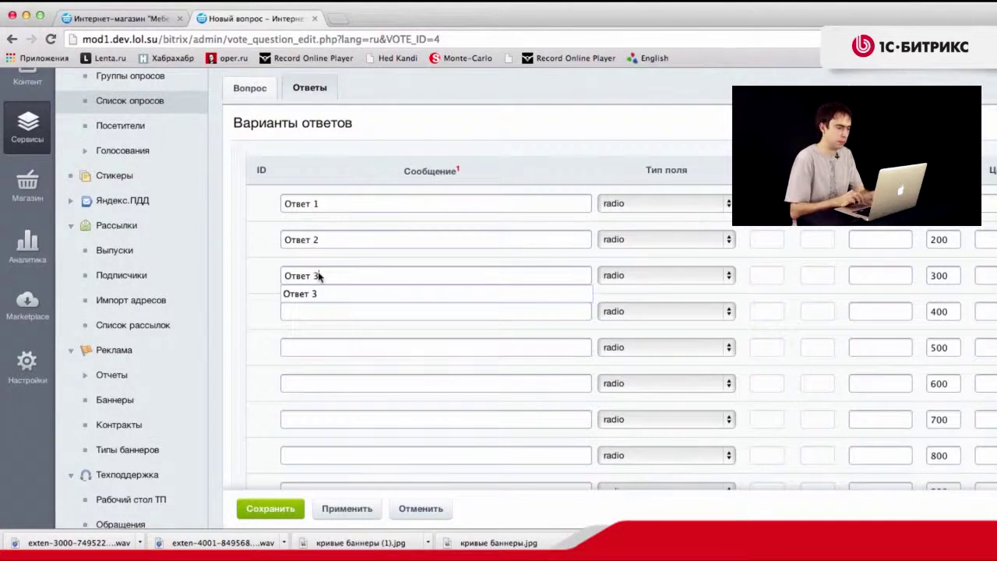
click(262, 507)
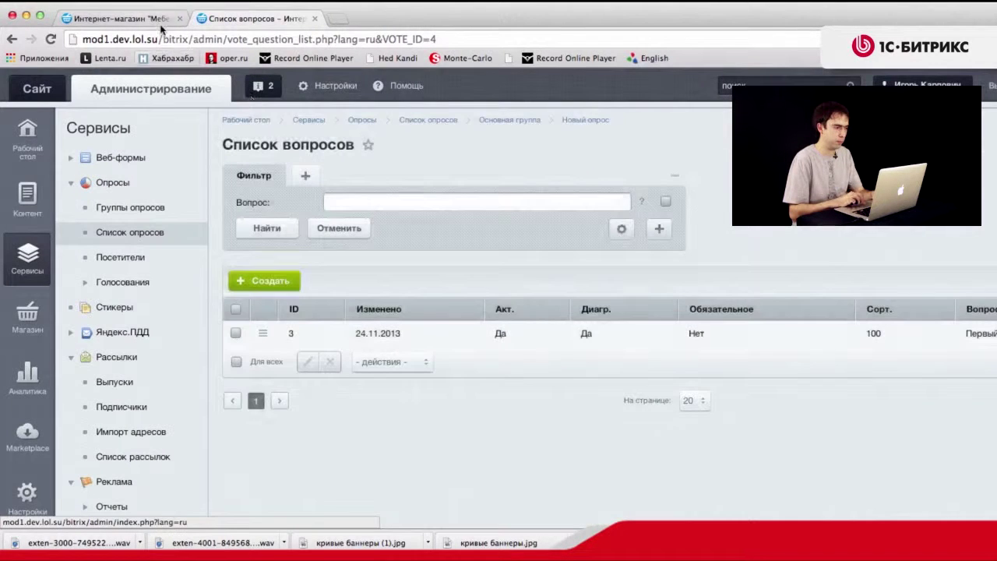
Create a new section on the public site titled "Опросы" with the folder name votings
click(141, 18)
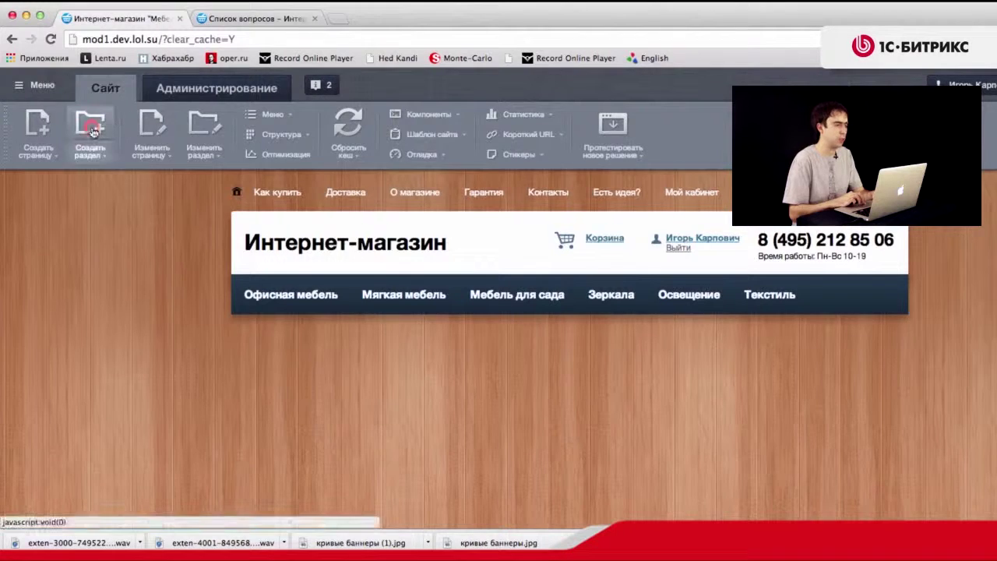
click(92, 131)
text(Оп)
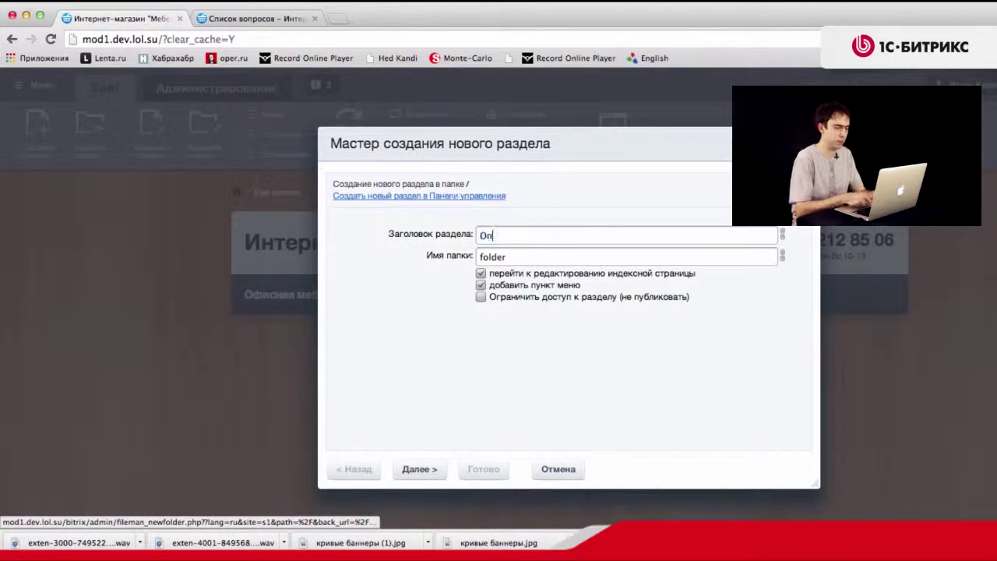
key(Tab)
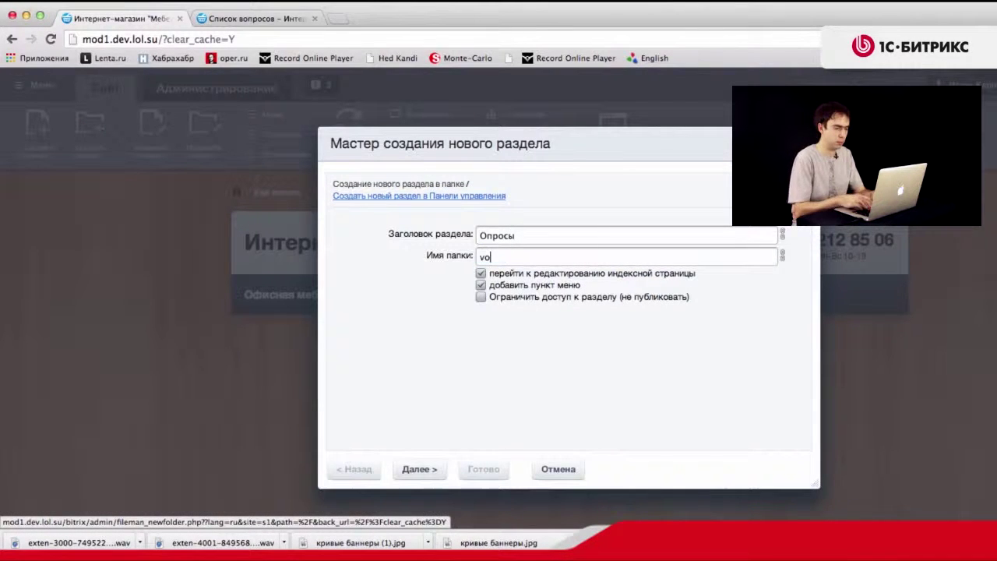
click(418, 470)
Place the section's menu item in "Верхнее меню" and finish creating the section
click(532, 255)
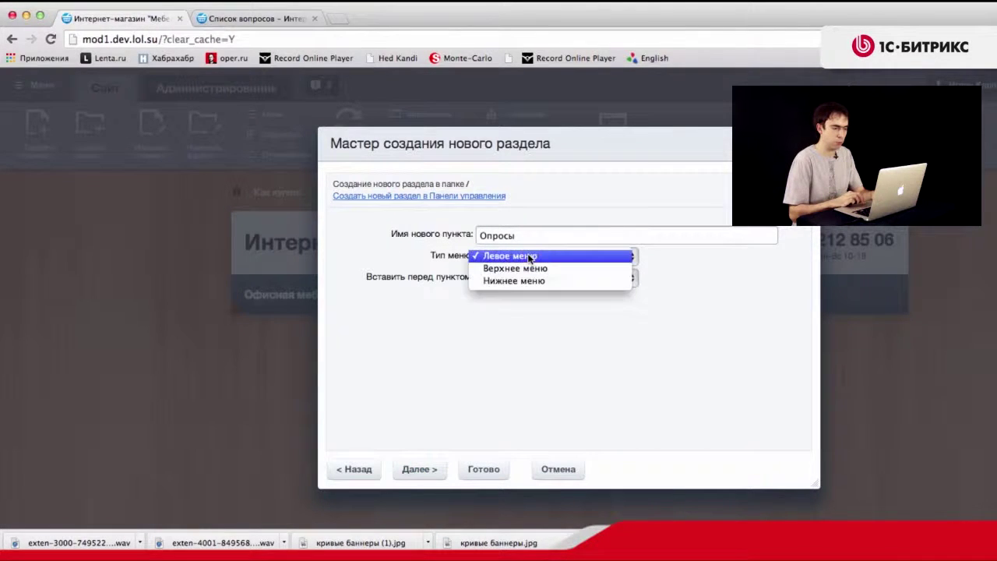
click(526, 268)
click(421, 470)
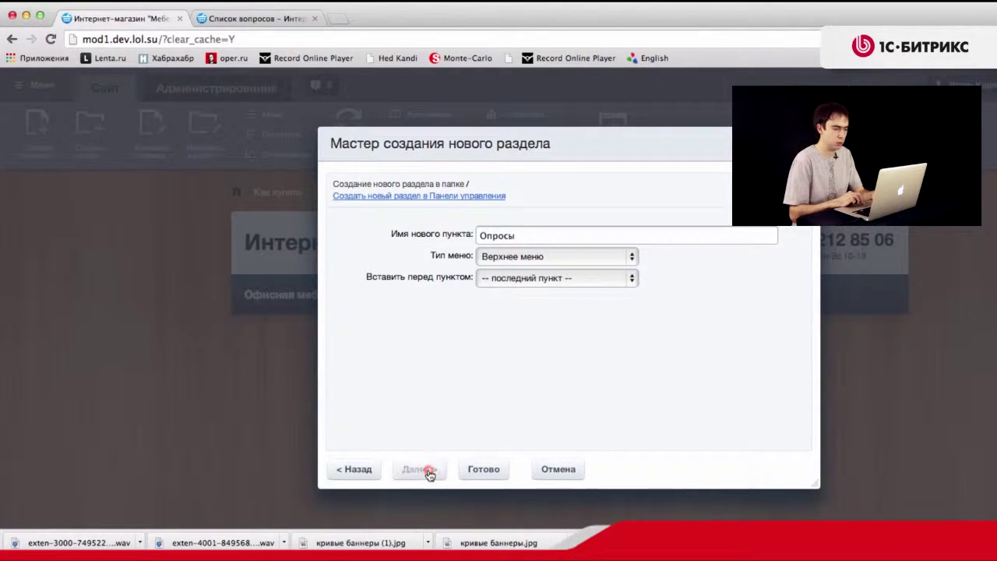
click(481, 469)
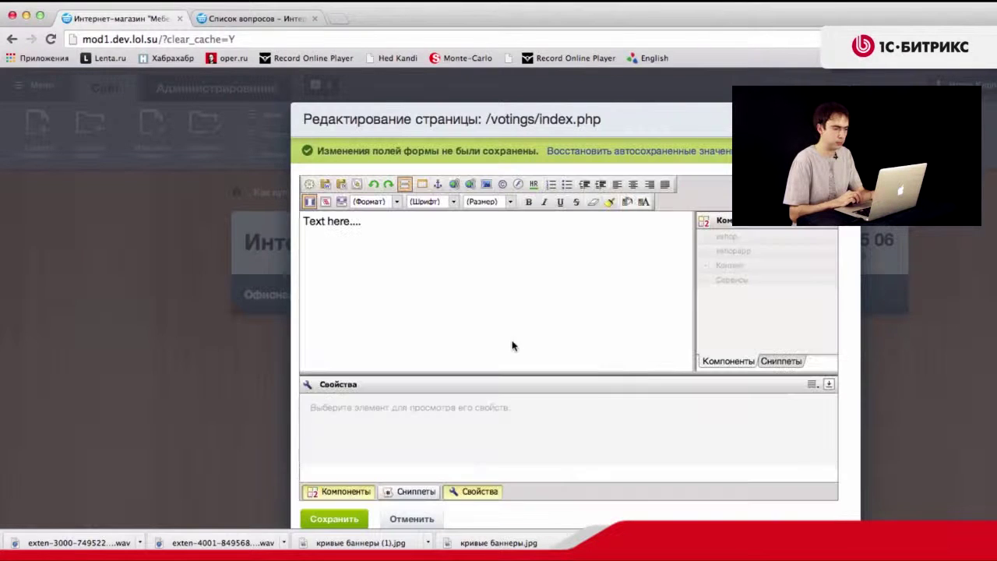
Replace the placeholder text of the section's index page with the "Список опросов" component
drag(401, 219, 187, 218)
key(BackSpace)
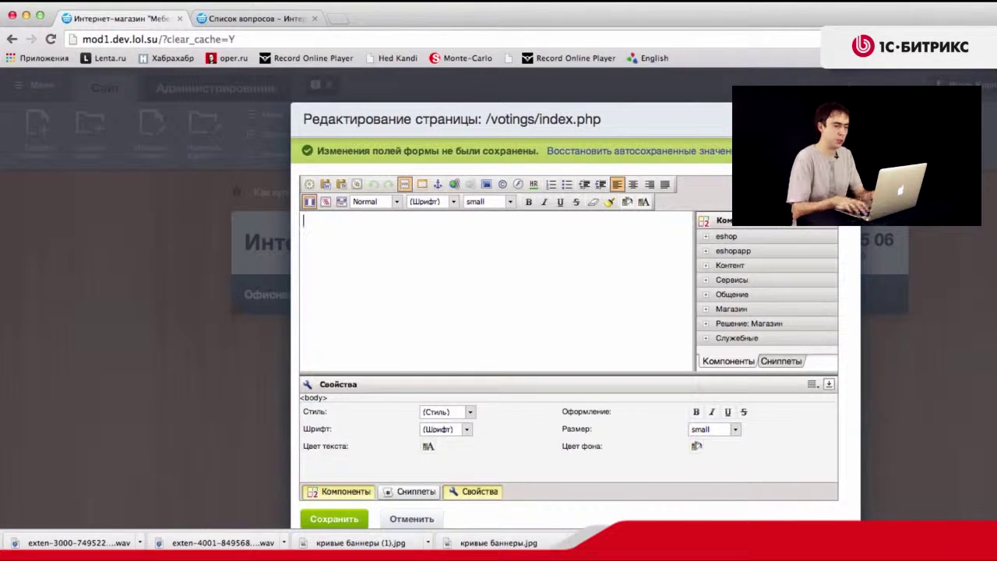
click(705, 281)
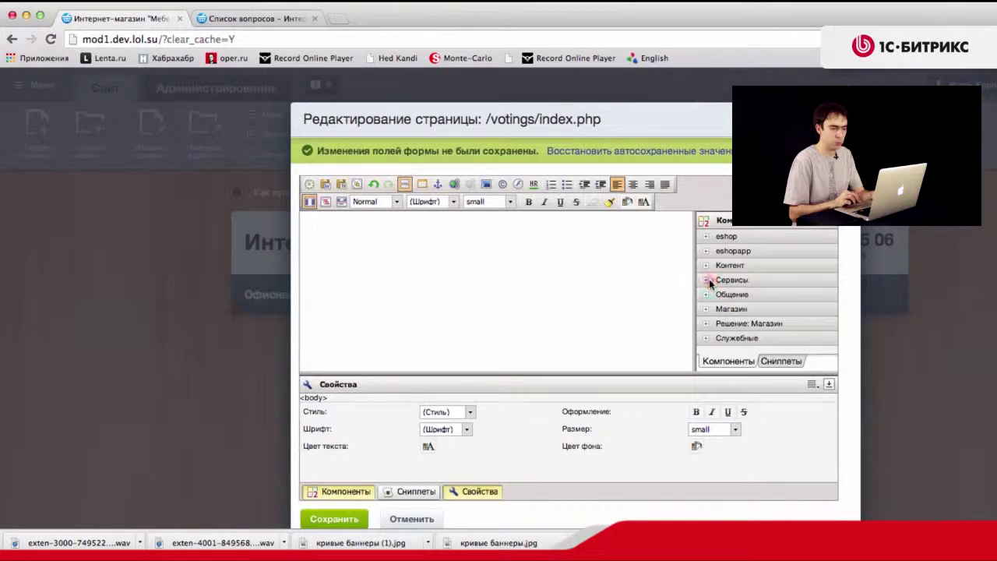
scroll(710, 343, down, 1)
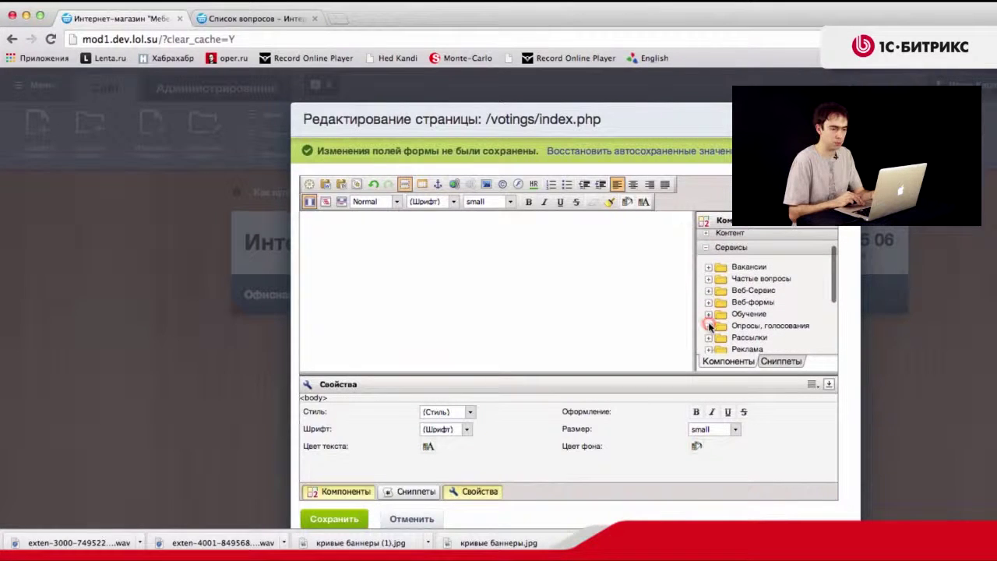
click(708, 327)
scroll(710, 323, down, 2)
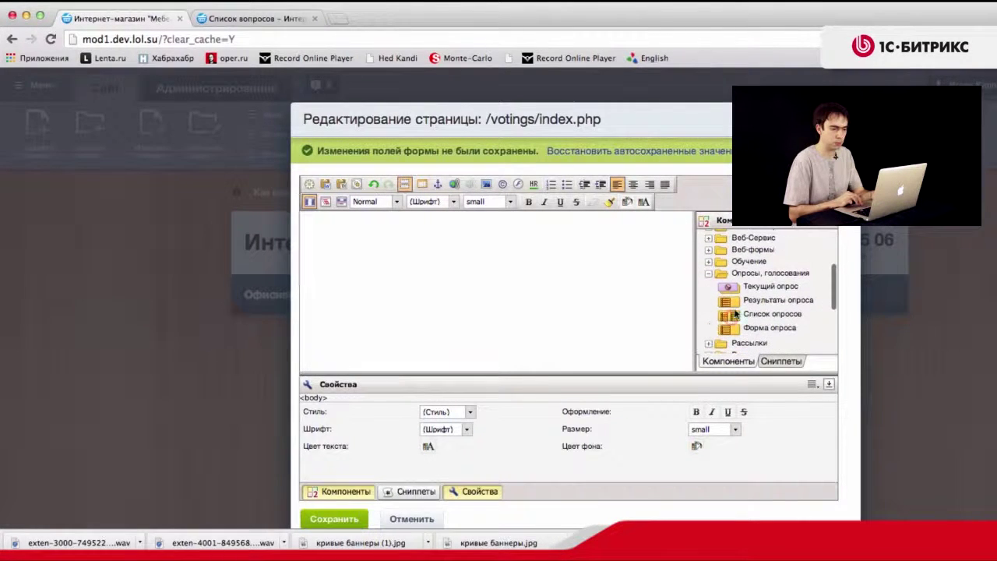
drag(730, 320, 430, 292)
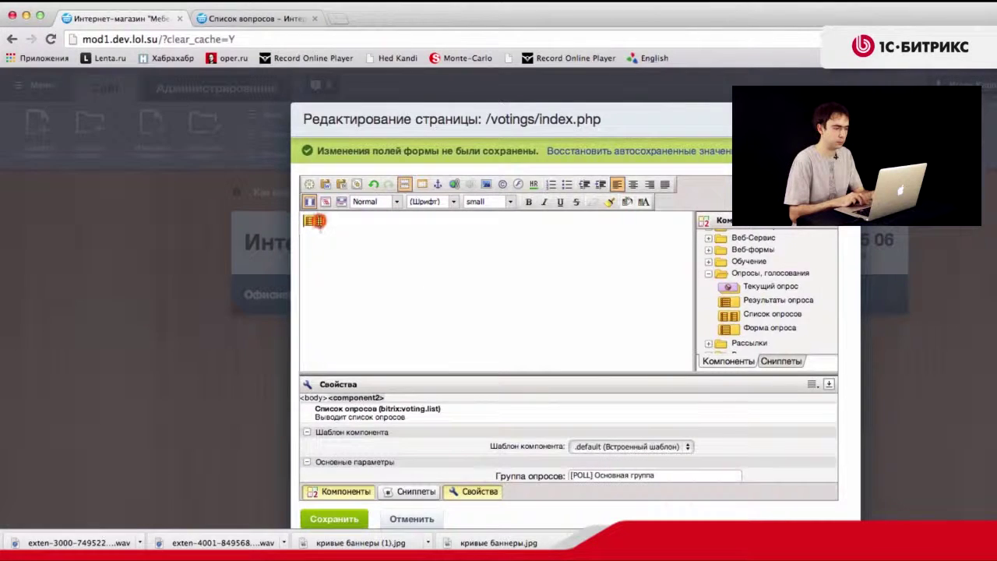
Set the poll list component's group to "[POLL] Основная группа" and save the component and the page
double_click(315, 222)
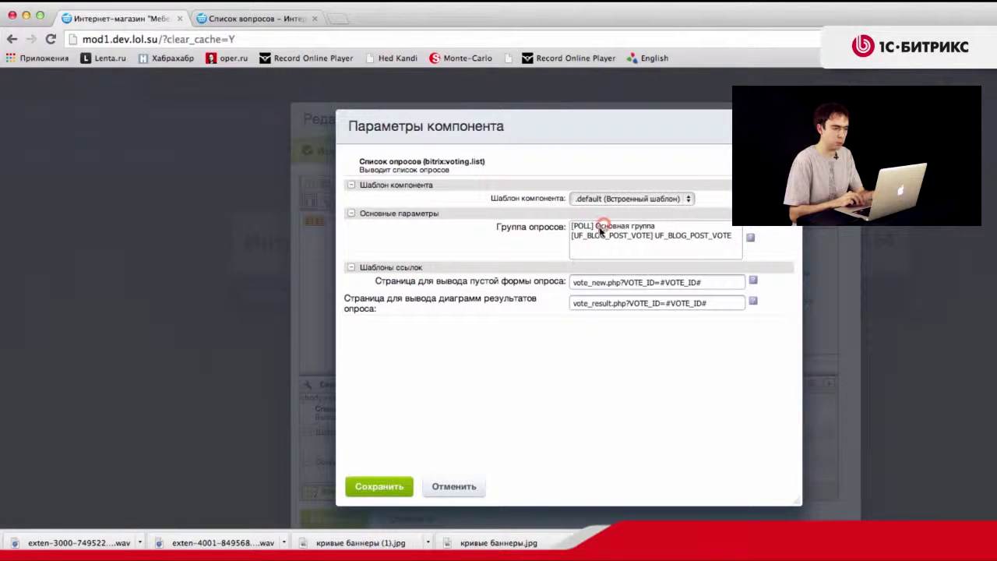
click(605, 226)
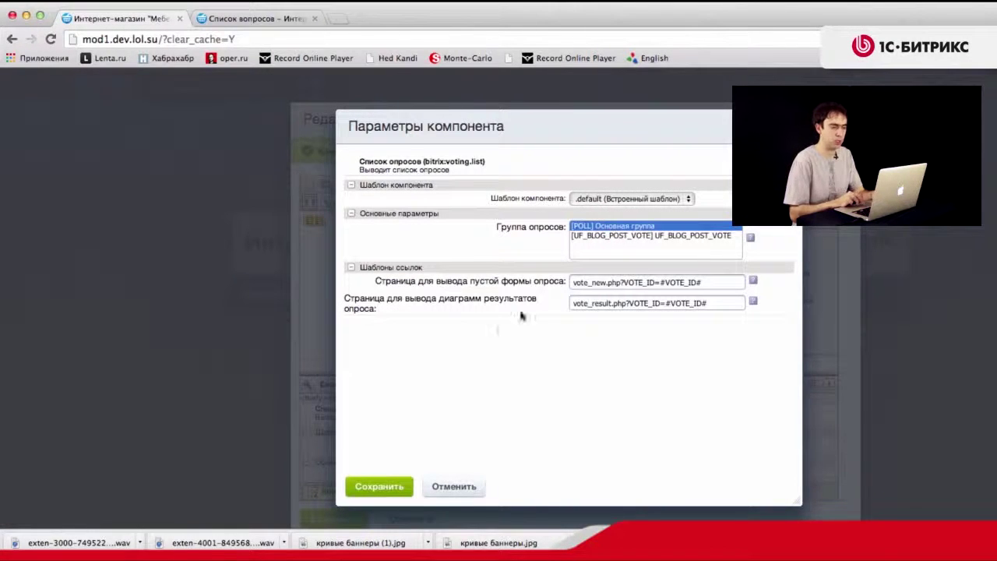
click(389, 489)
click(342, 518)
scroll(323, 376, down, 3)
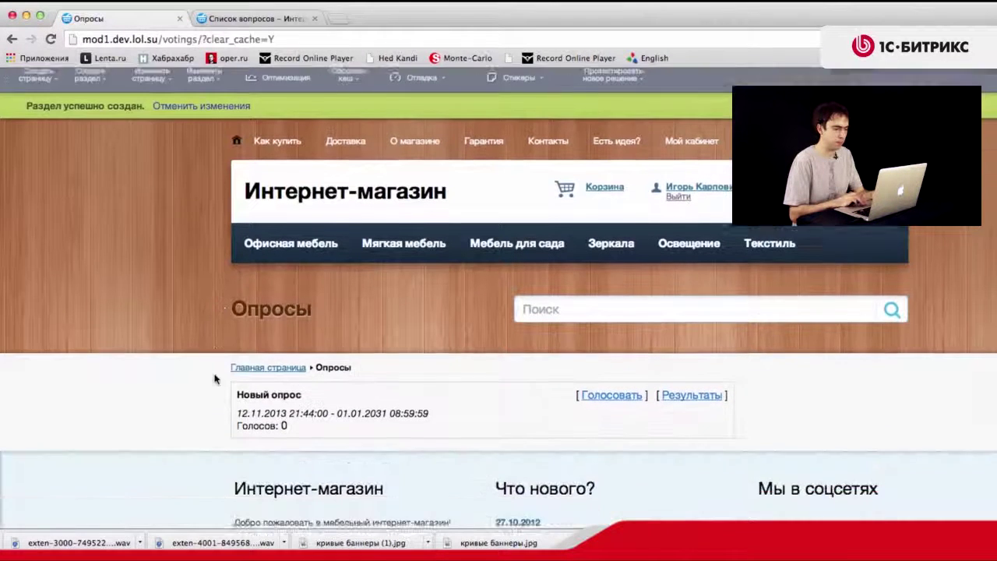
right_click(324, 375)
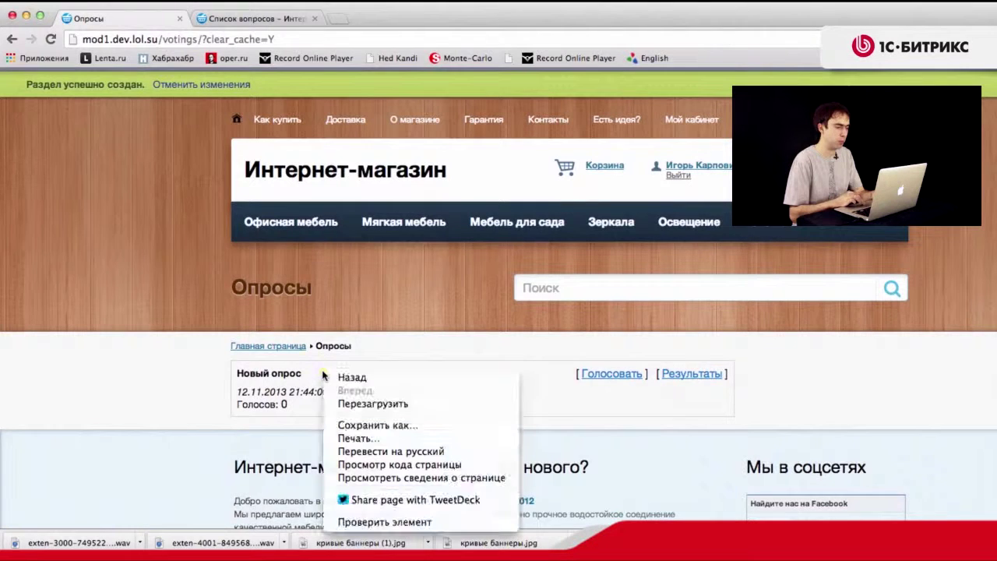
click(221, 373)
scroll(222, 375, up, 3)
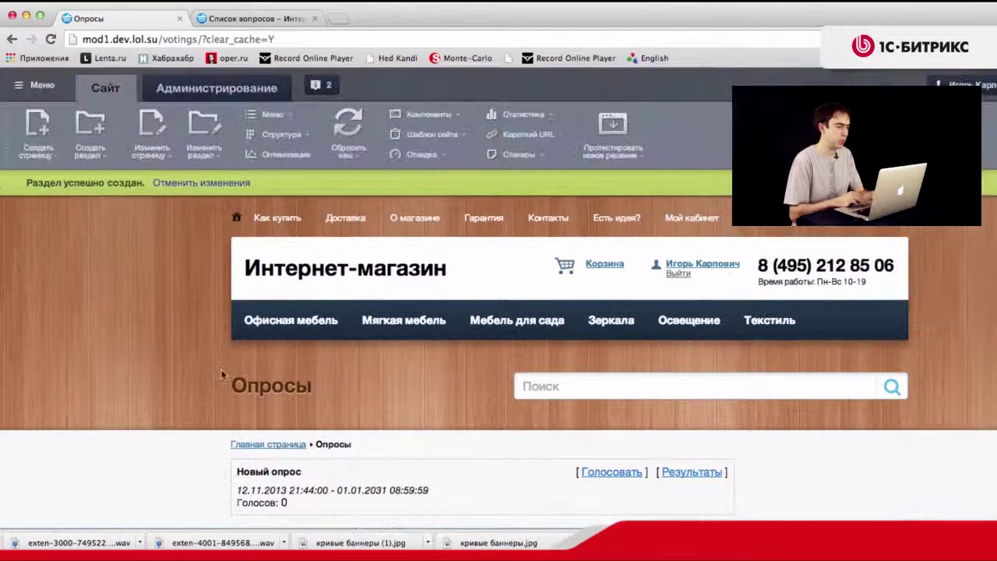
Create a page titled "Голосование" with the file name vote_new.php in the votings section, without adding a menu item
click(47, 132)
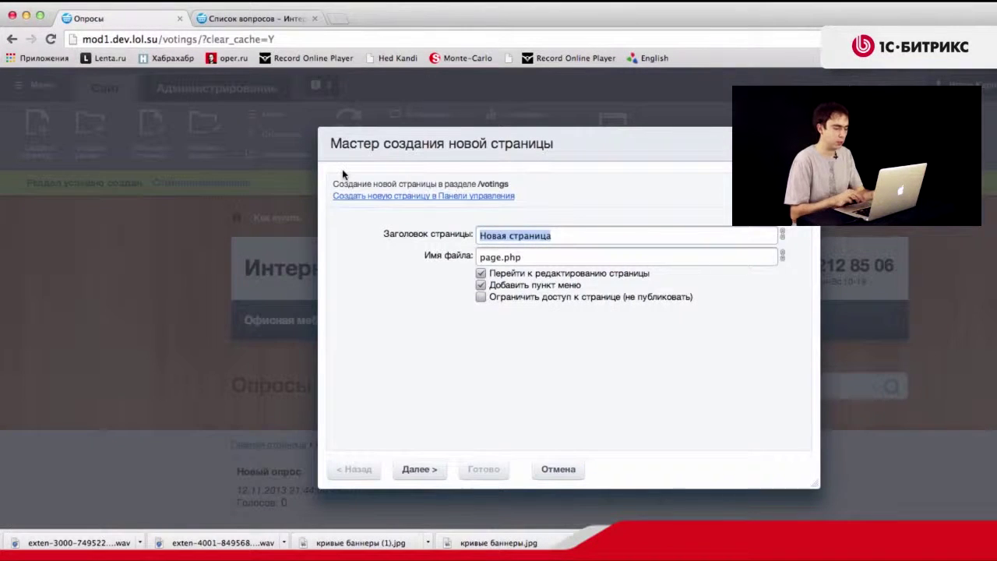
key(BackSpace)
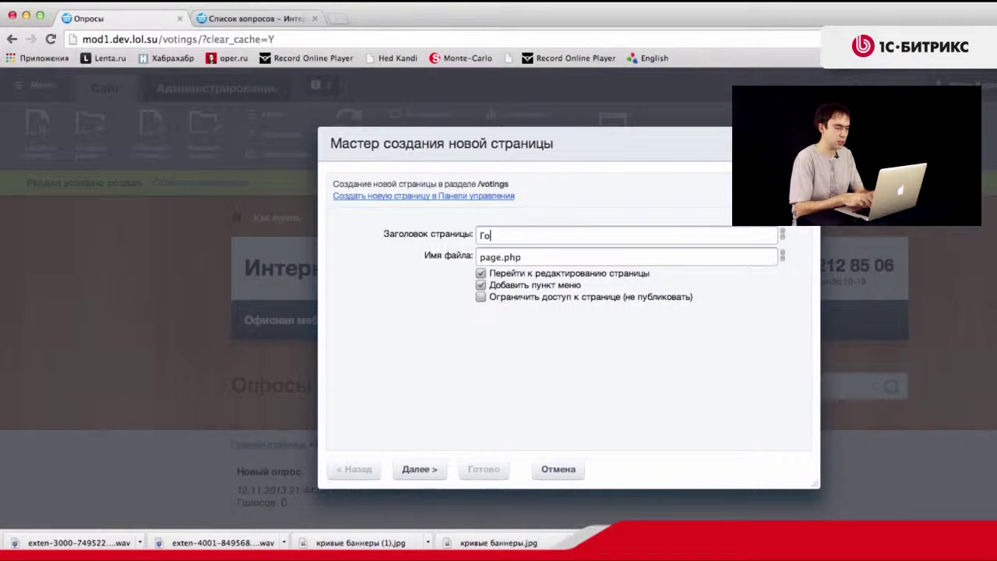
text(Голосование)
key(Tab)
click(490, 257)
text(vote_new)
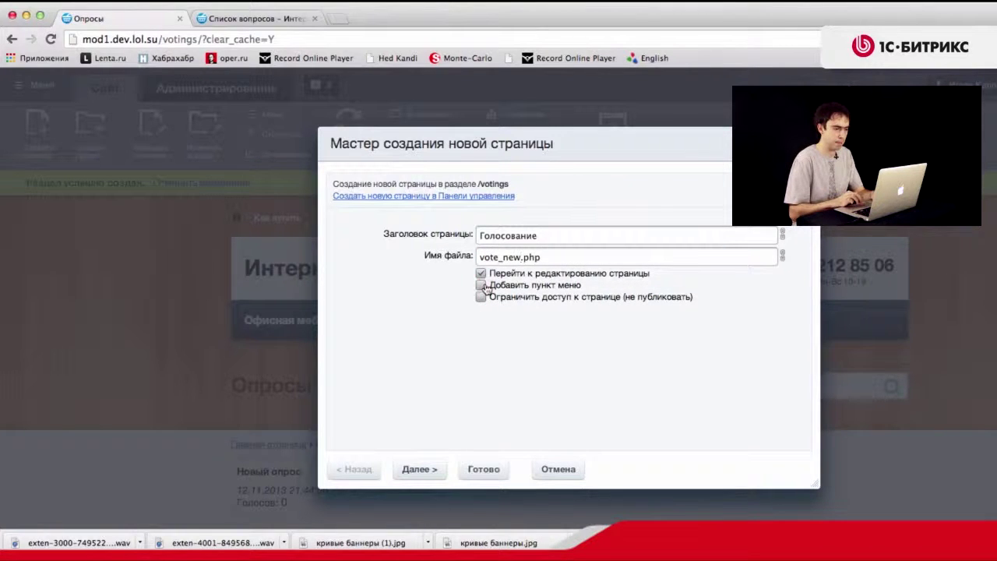
click(483, 469)
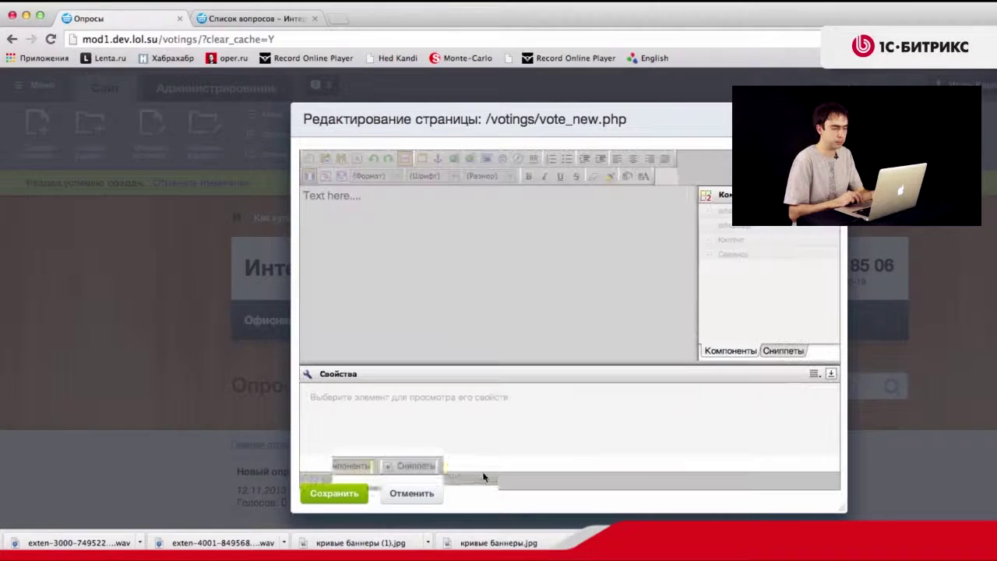
Replace the placeholder text of the vote_new.php page with the "Форма опроса" component
drag(365, 196, 265, 200)
key(BackSpace)
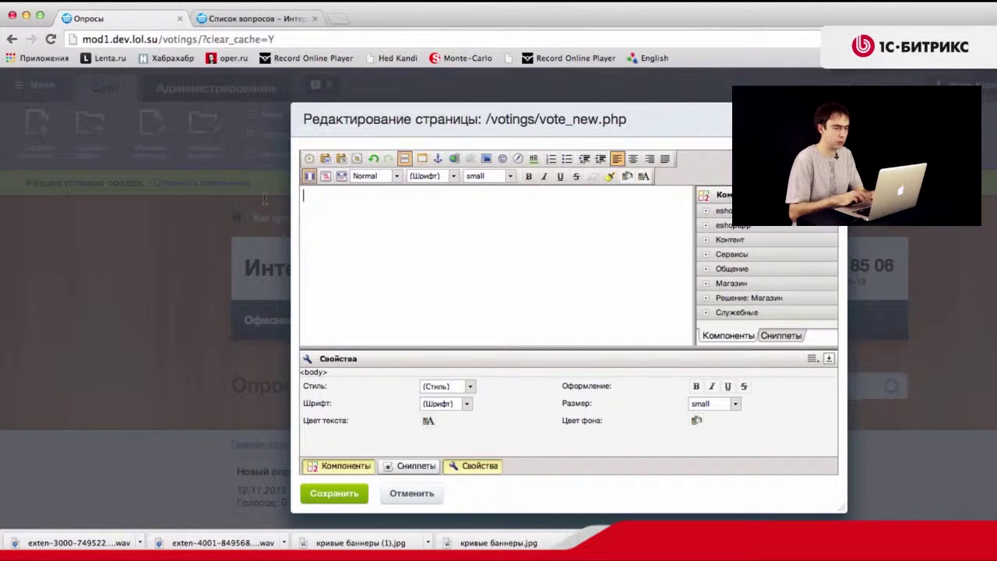
click(705, 254)
scroll(718, 291, down, 1)
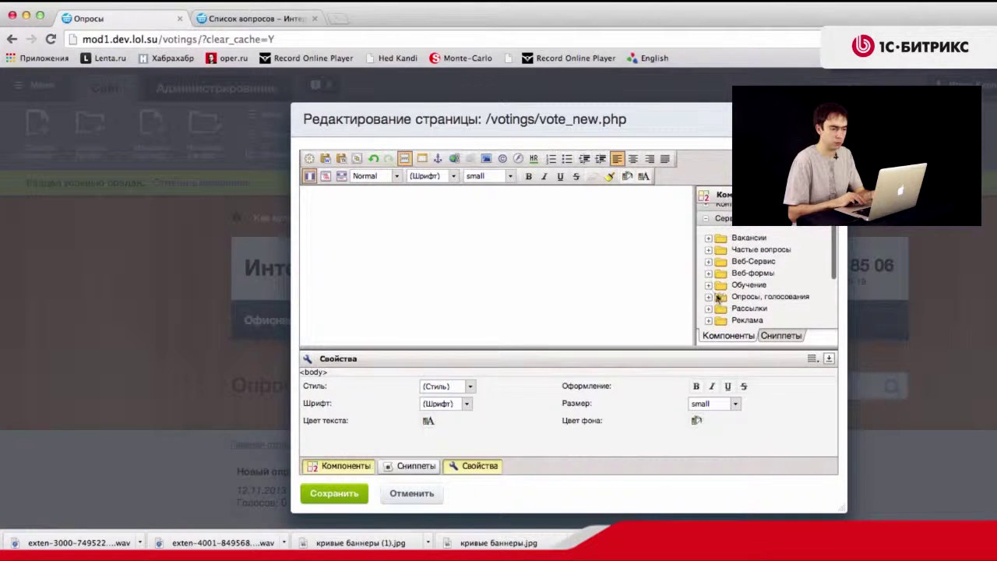
click(709, 299)
scroll(709, 303, down, 1)
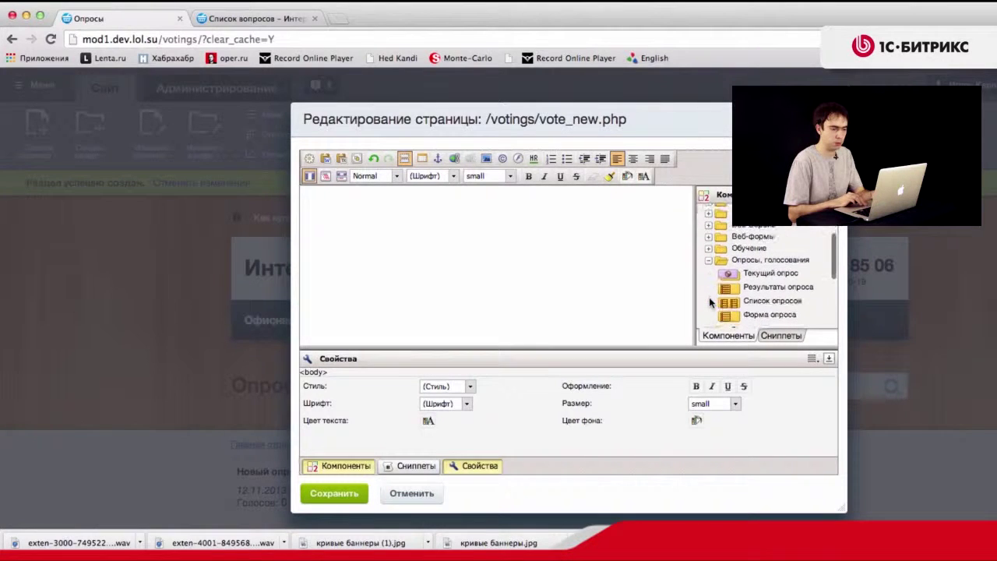
drag(733, 315, 489, 291)
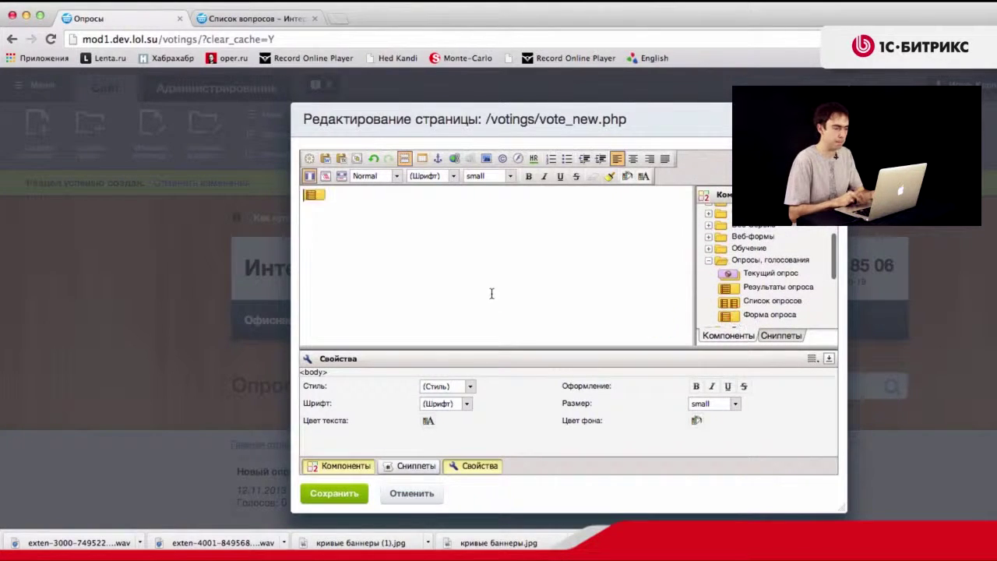
Save the poll form component with its default parameters and save the voting page
double_click(314, 197)
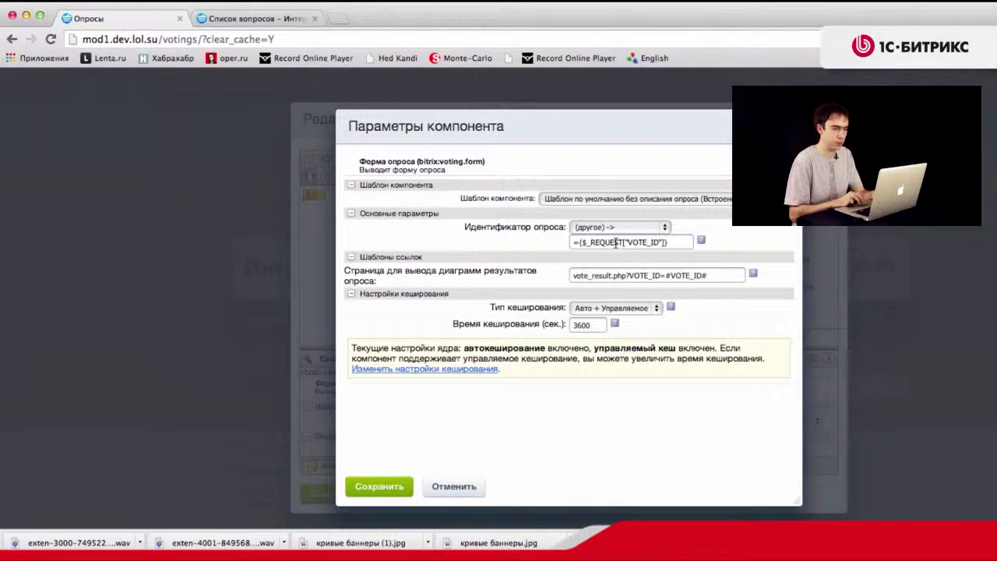
click(374, 486)
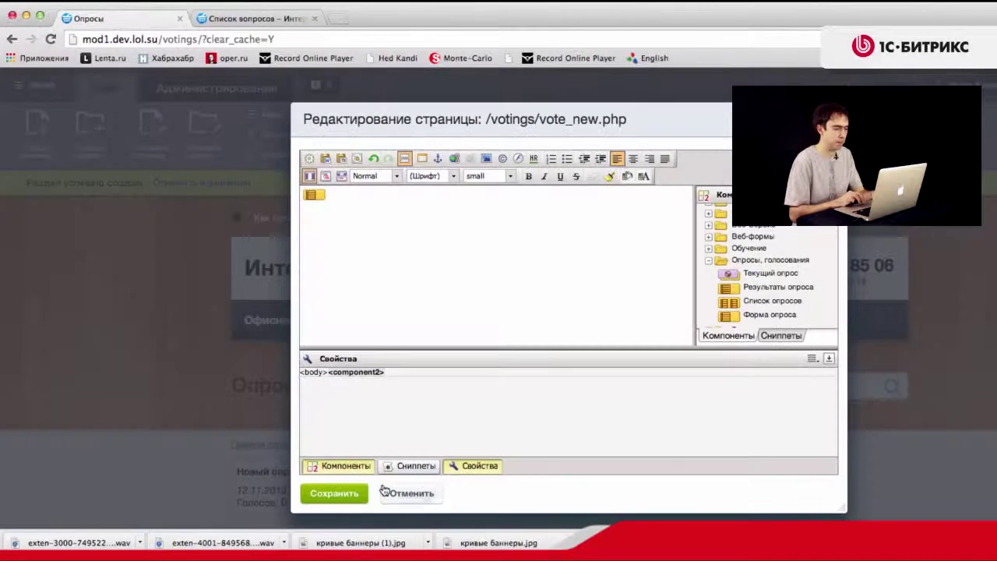
click(345, 494)
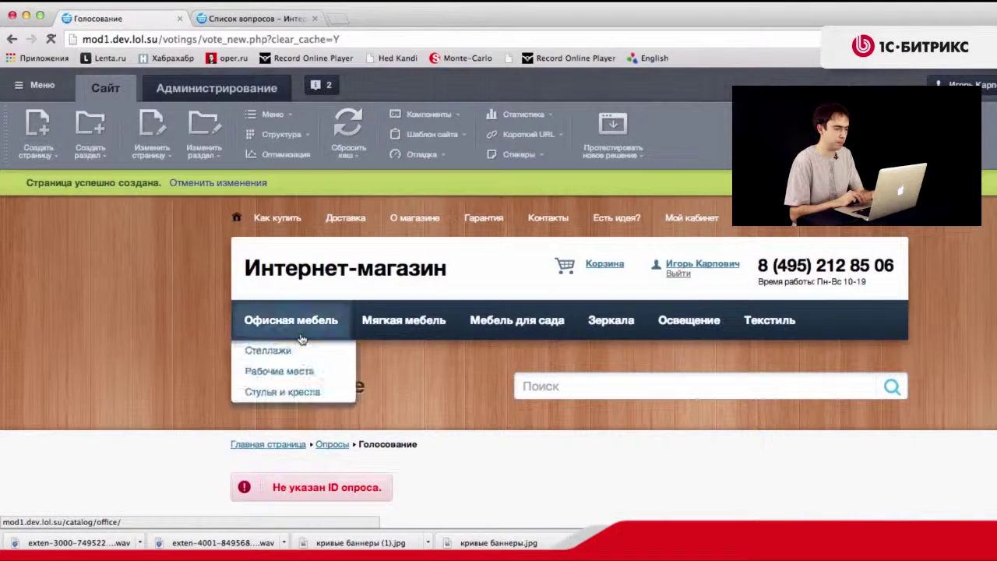
Create another page in the polls section titled "Результаты опроса" with the file name vote_result.php and no menu item
click(332, 444)
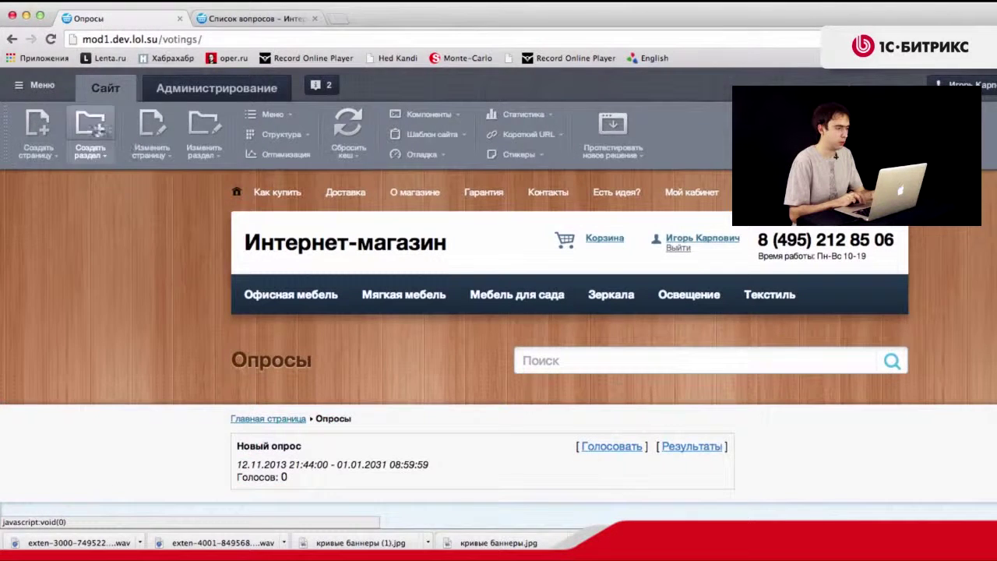
click(37, 124)
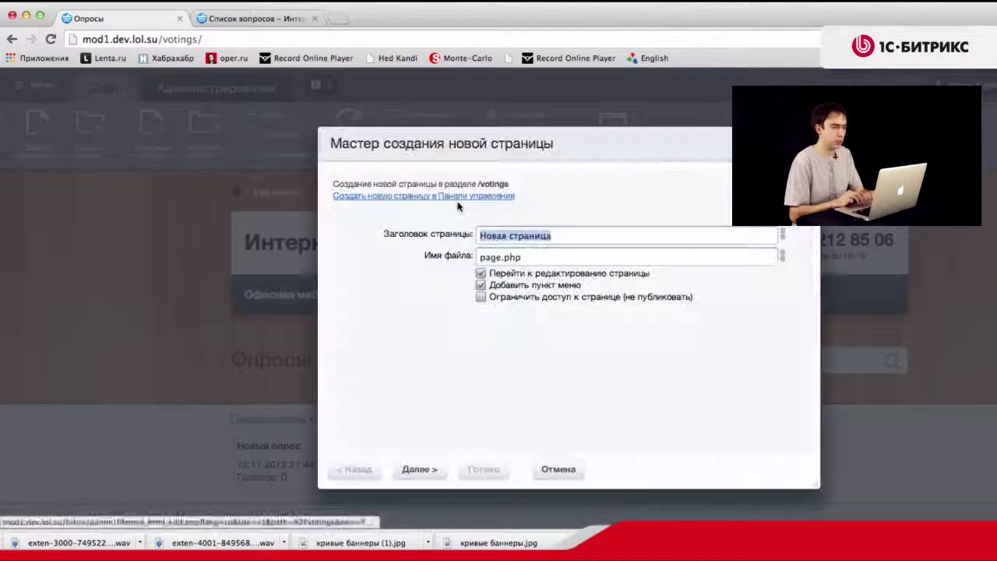
text(Н)
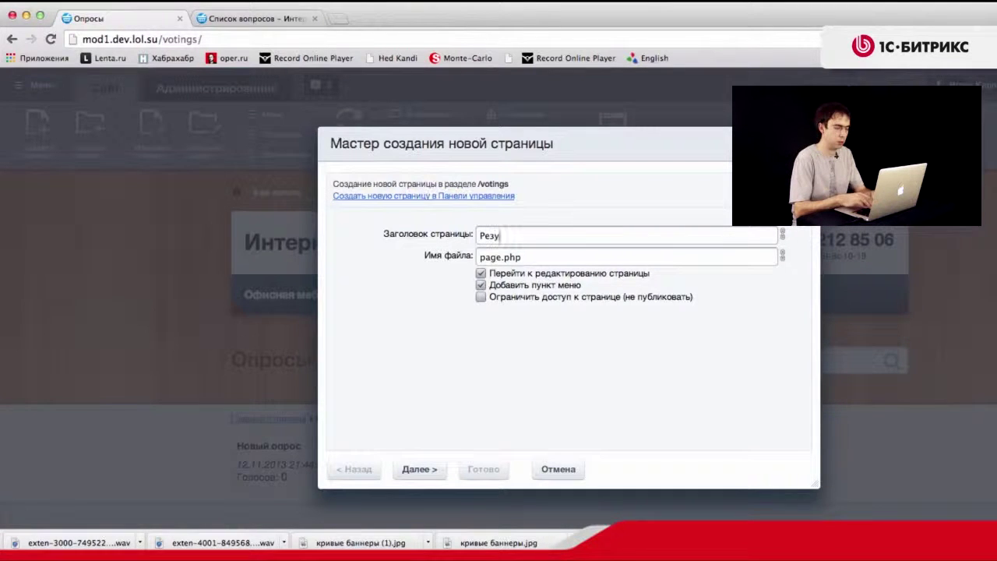
text(езультаты опросы)
key(BackSpace)
text(а)
key(Tab)
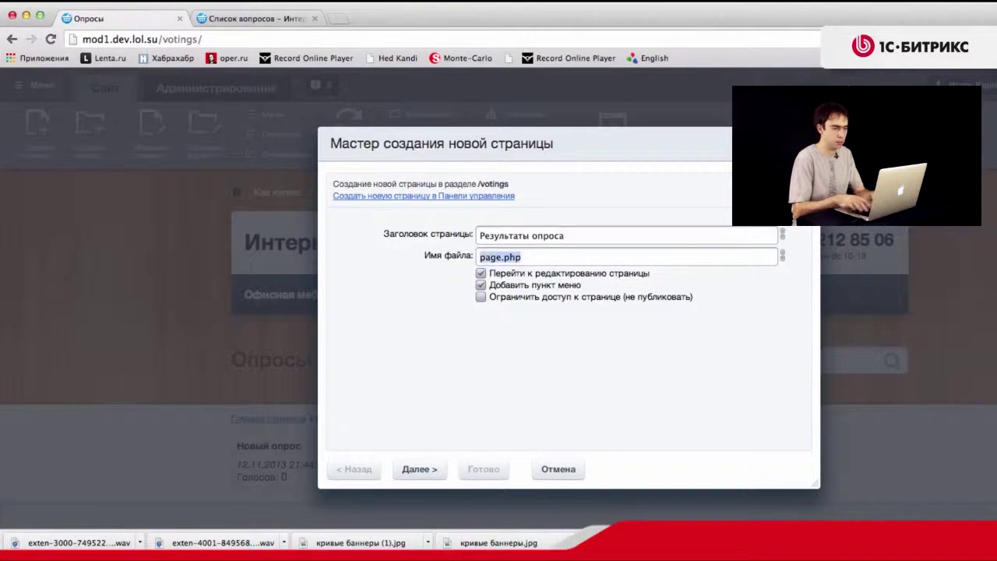
click(485, 257)
key(BackSpace)
text(vote_result)
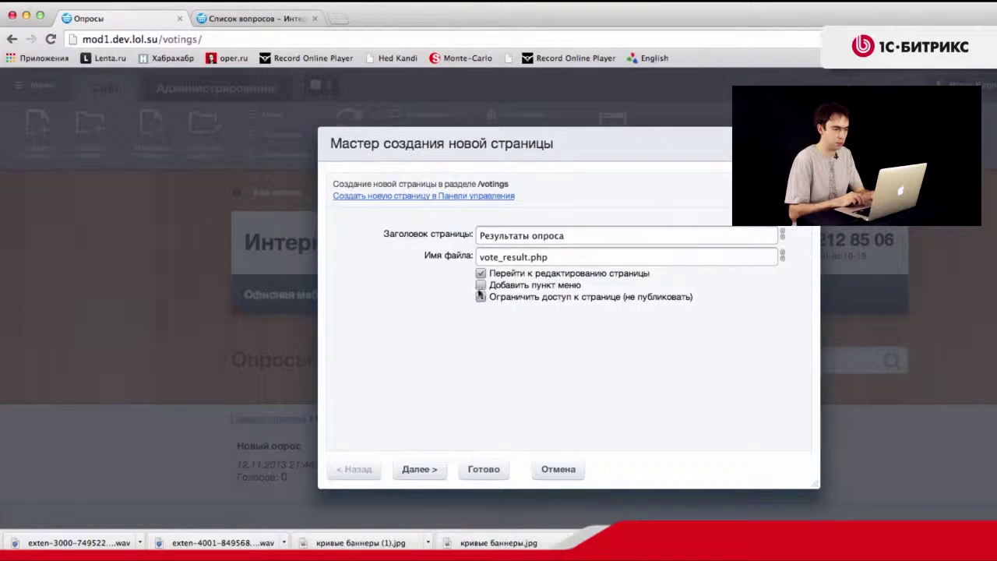
click(479, 468)
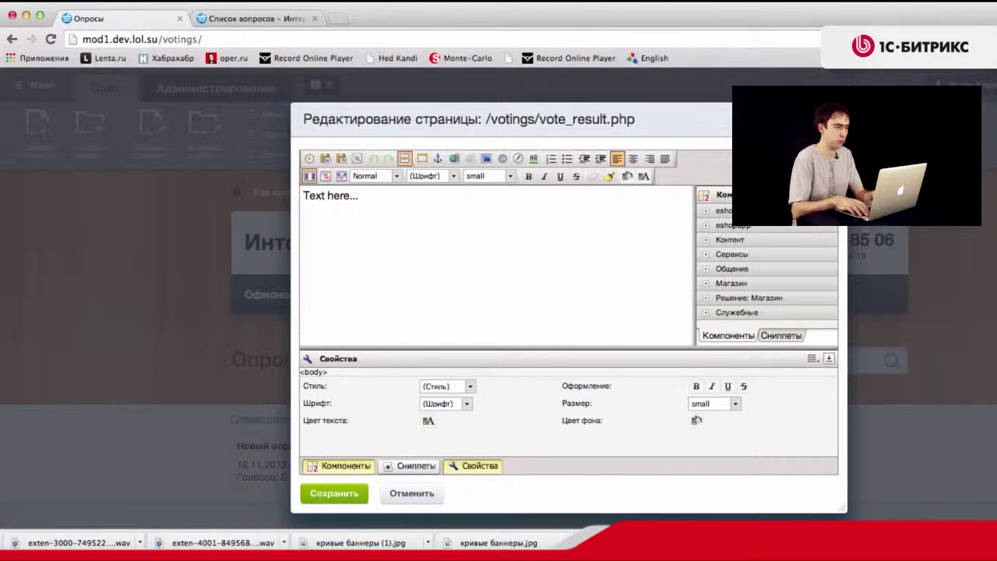
Replace the placeholder text of the vote_result.php page with the "Результаты опроса" component
key(BackSpace)
key(BackSpace)
key(BackSpace)
key(BackSpace)
key(BackSpace)
key(BackSpace)
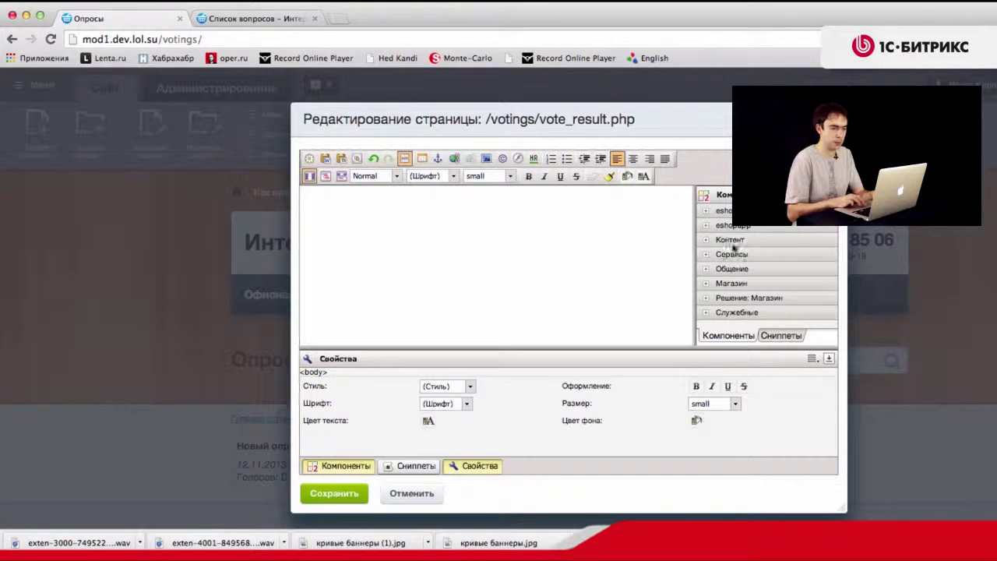
click(706, 253)
scroll(715, 284, down, 2)
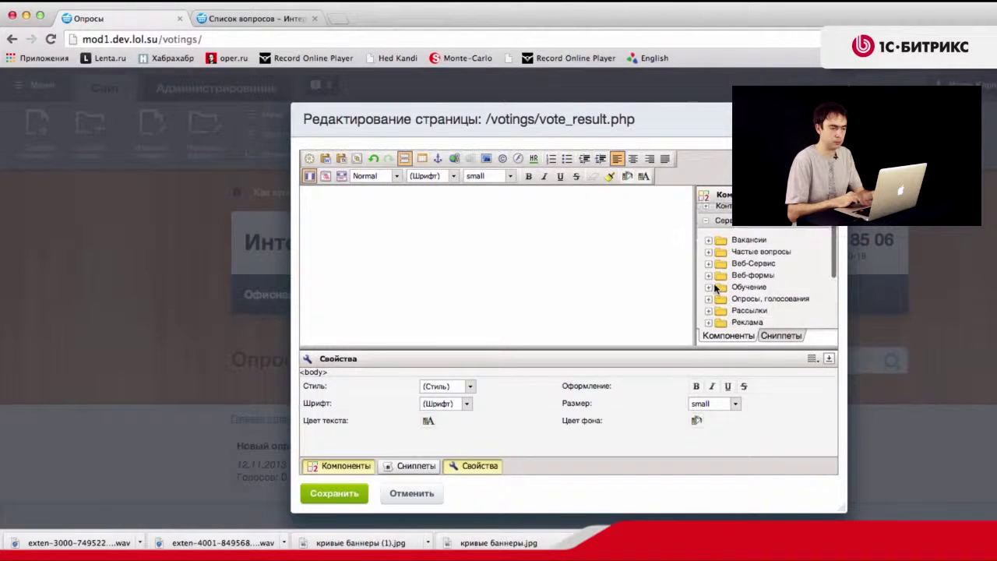
click(707, 299)
scroll(712, 296, down, 3)
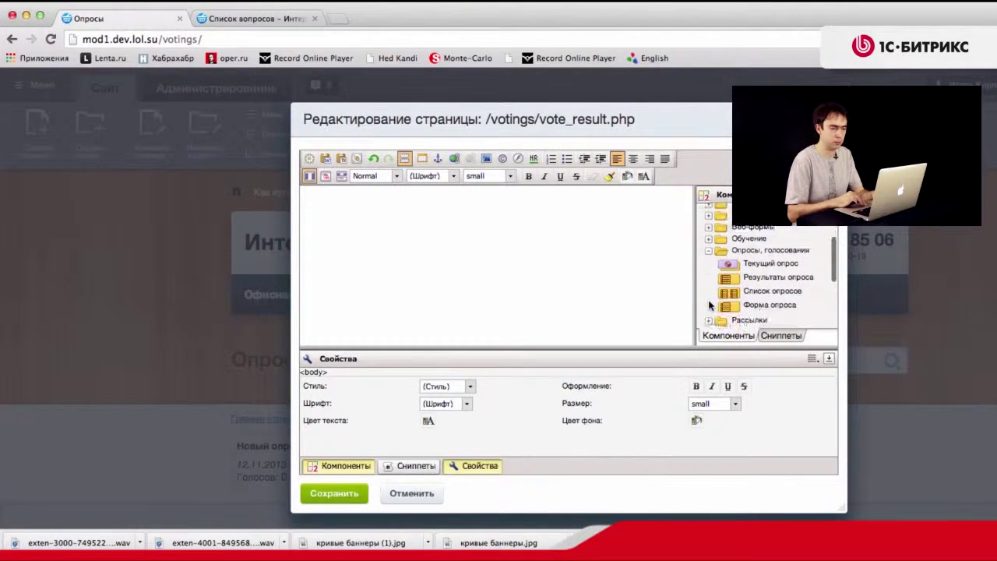
drag(724, 278, 314, 195)
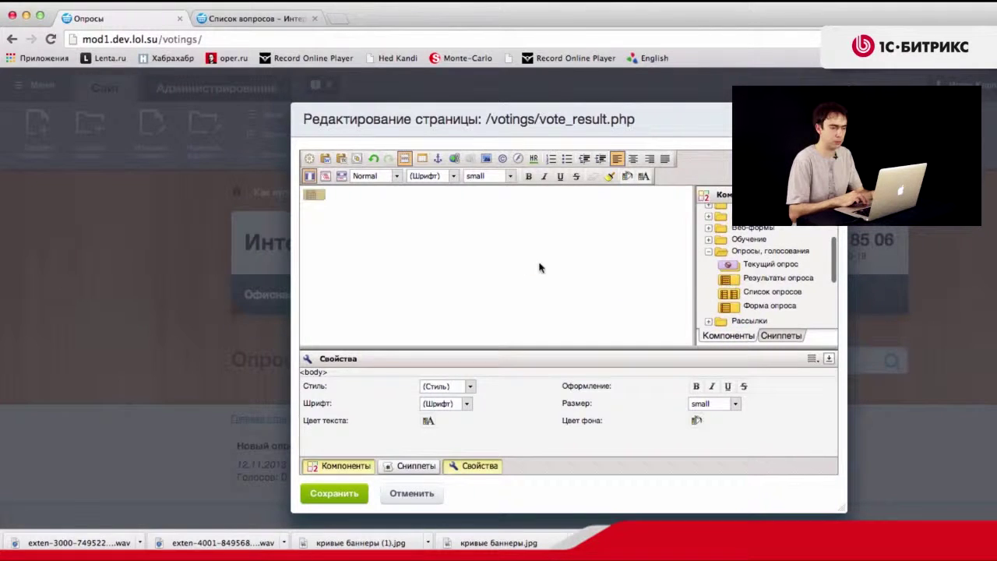
Save the poll results component with its default parameters and save the results page
double_click(314, 195)
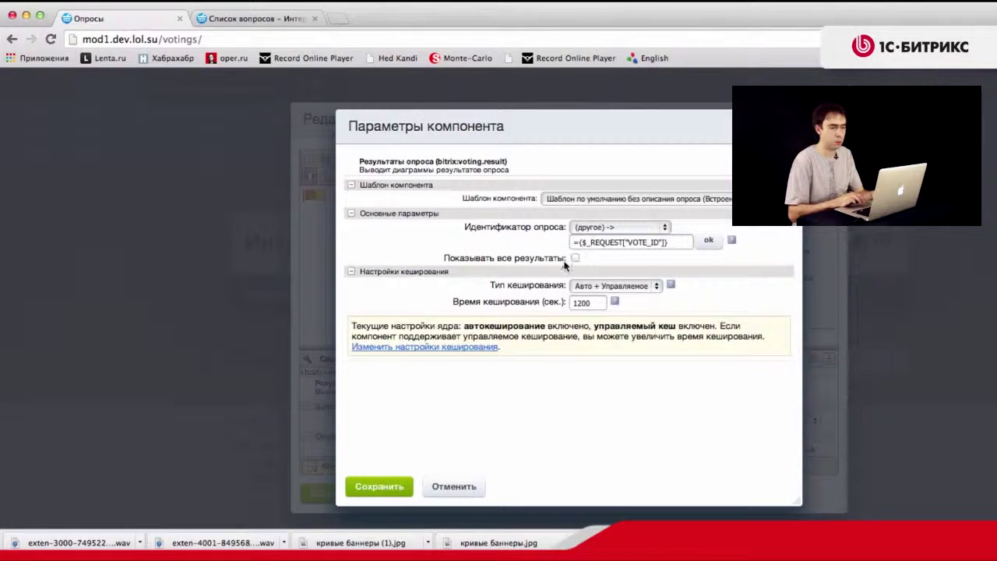
click(380, 486)
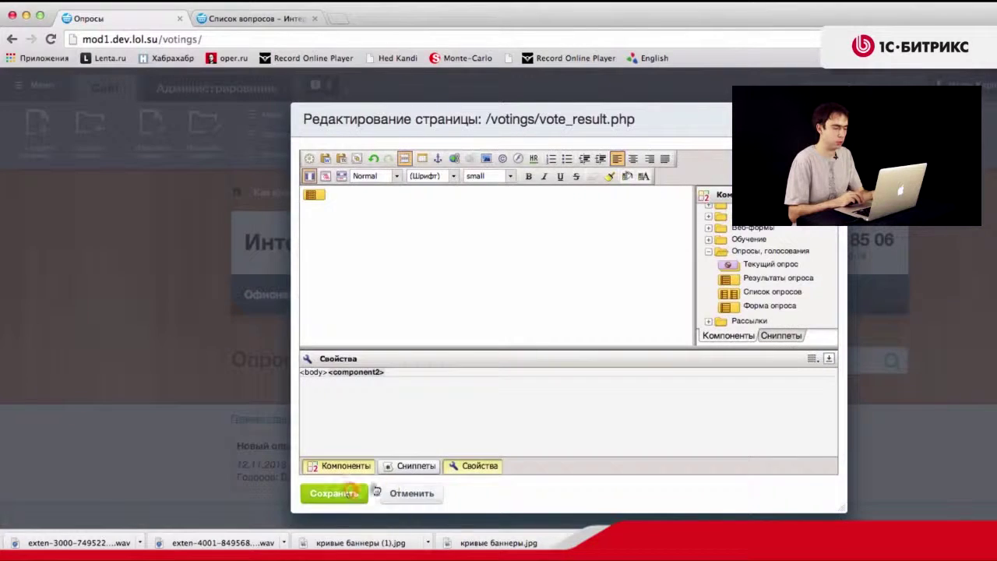
click(348, 492)
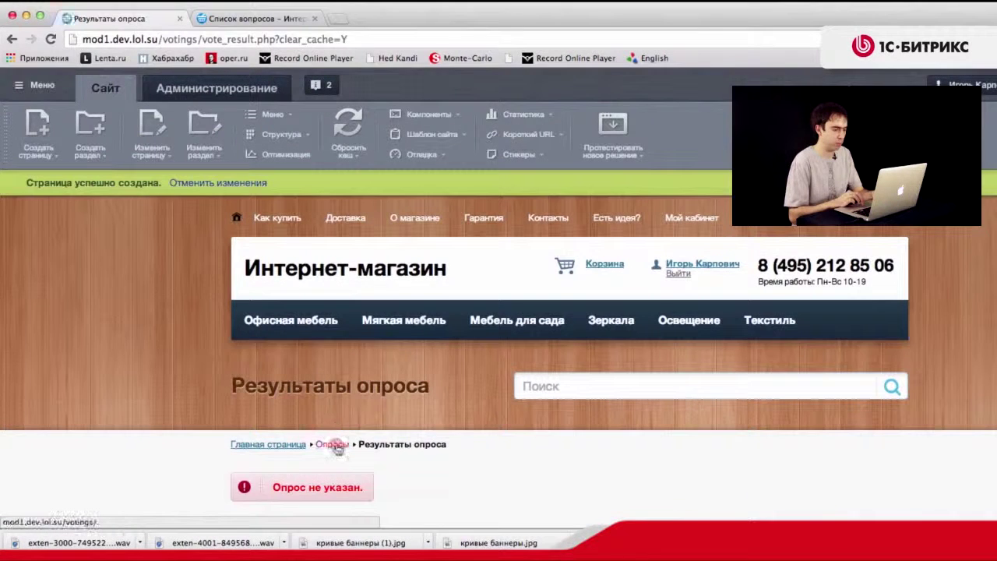
Check the voting form and the results page of "Новый опрос" from the public poll list
click(335, 446)
scroll(339, 398, down, 3)
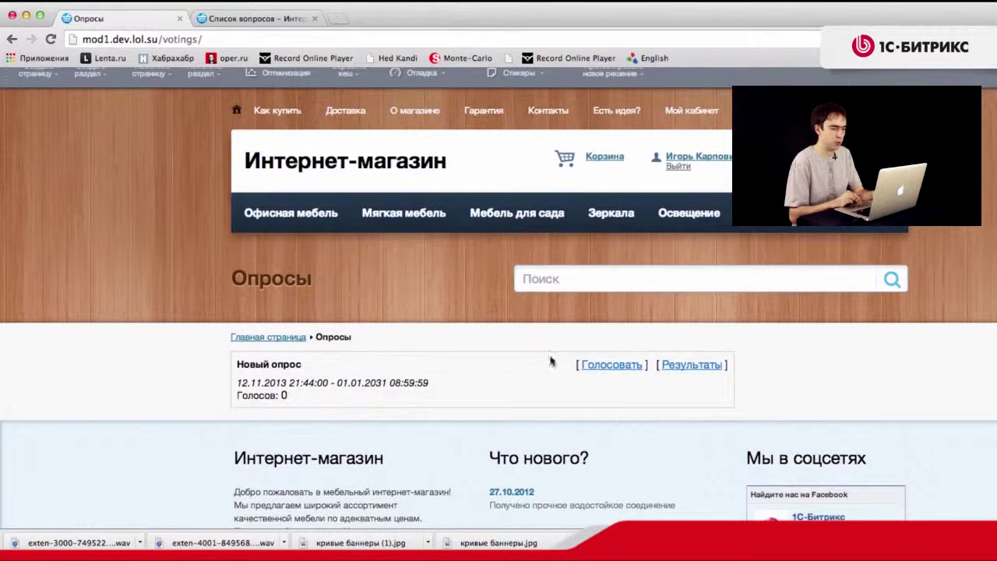
click(595, 365)
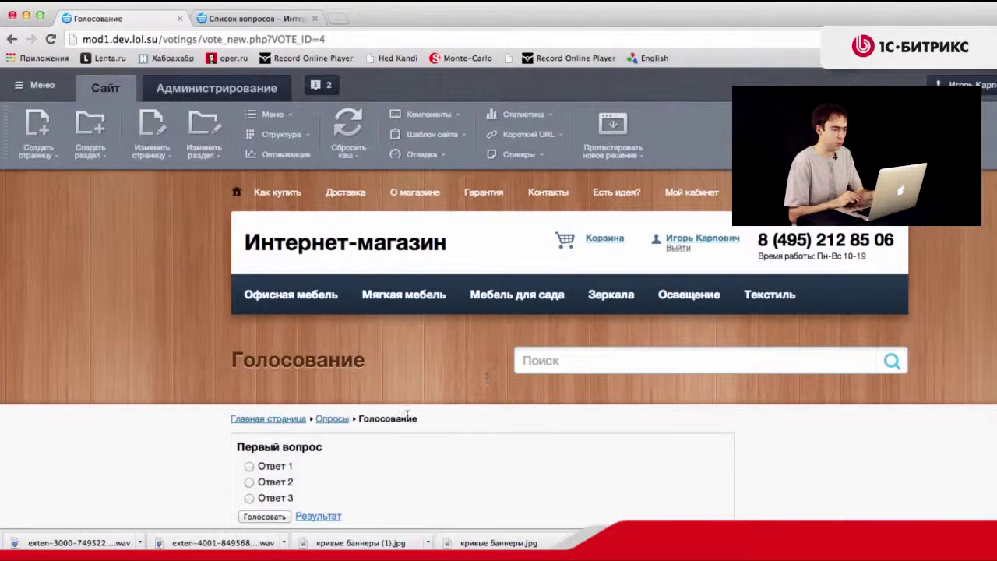
click(333, 420)
click(692, 444)
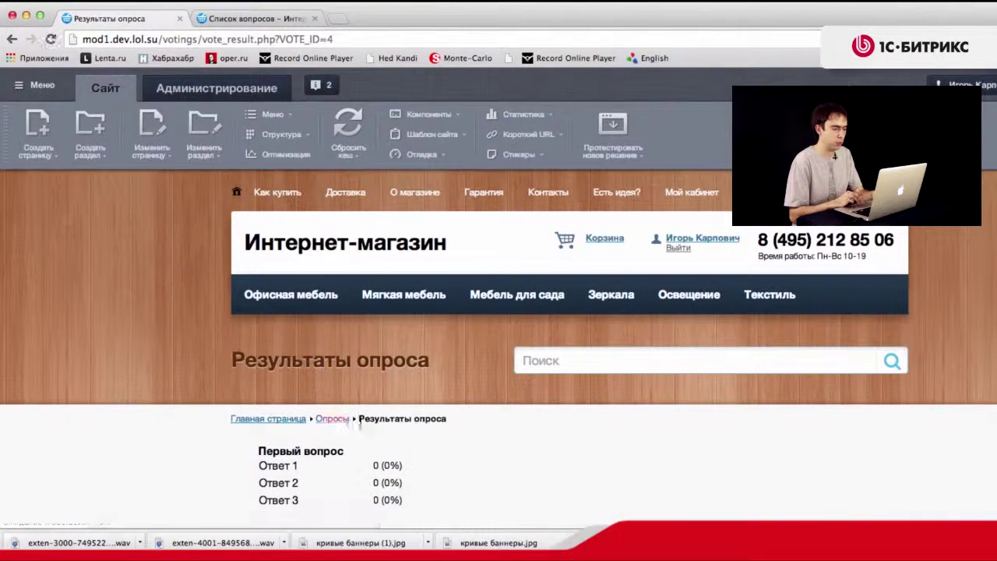
click(334, 420)
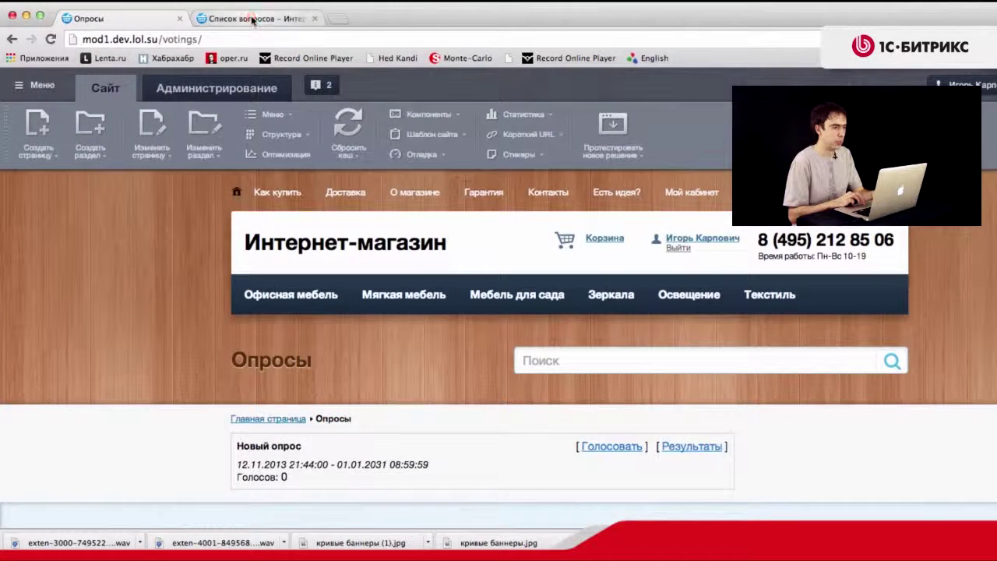
Open the poll's question in the administration section and review its answers and question settings
click(252, 18)
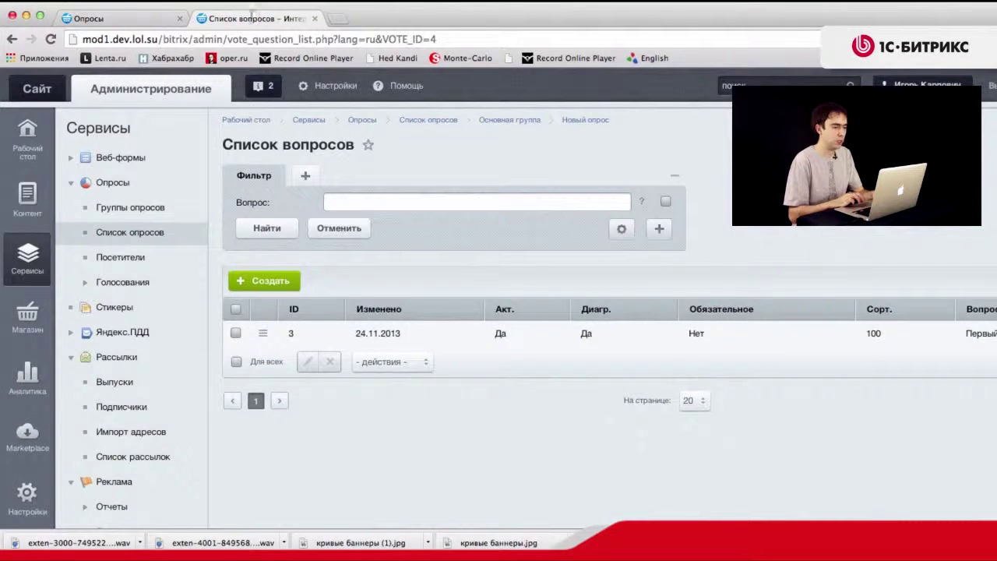
double_click(411, 336)
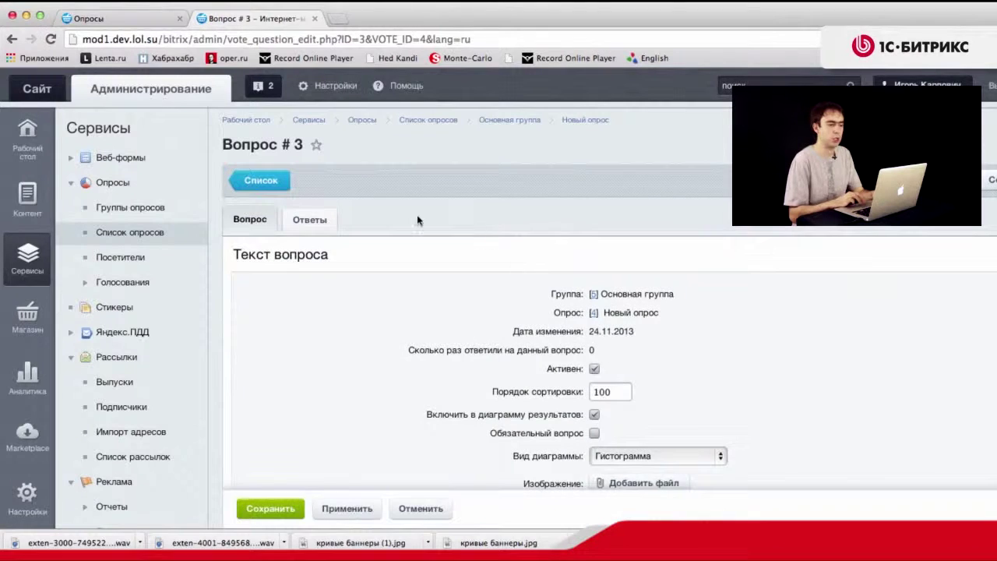
click(309, 220)
click(251, 221)
Turn off the "с одного IP" repeat-voting restriction for "Новый опрос" and save the poll
click(584, 119)
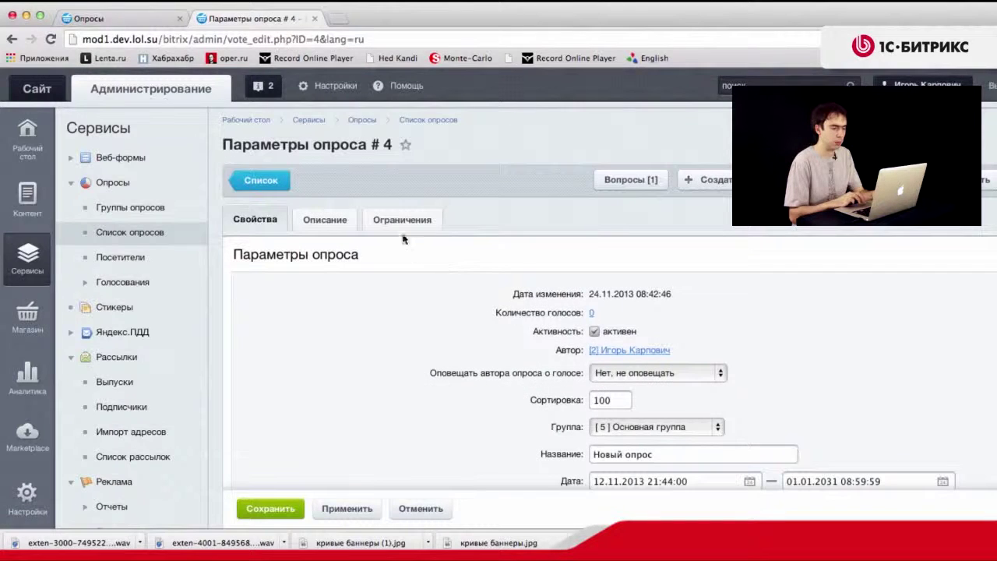
click(395, 222)
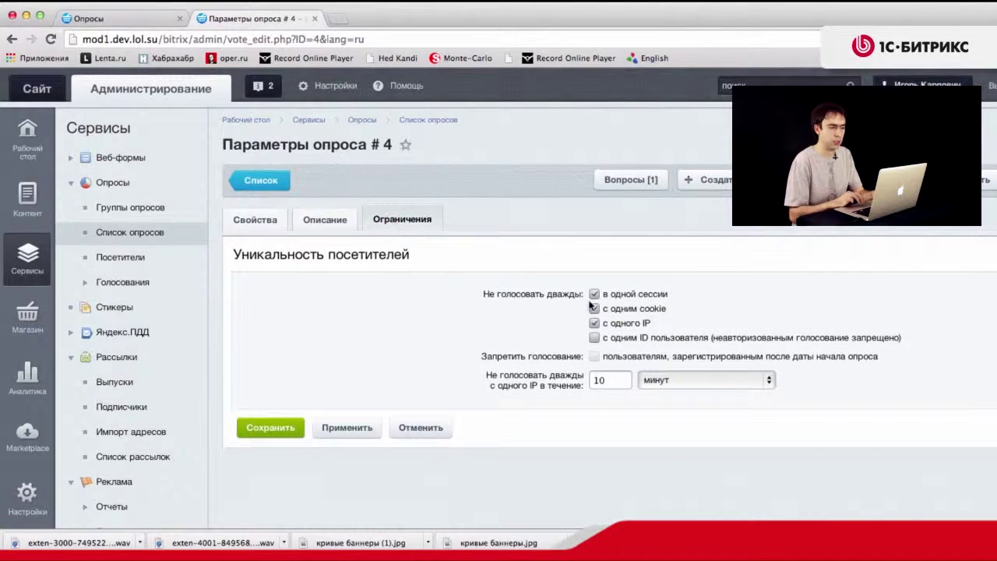
click(594, 324)
click(272, 424)
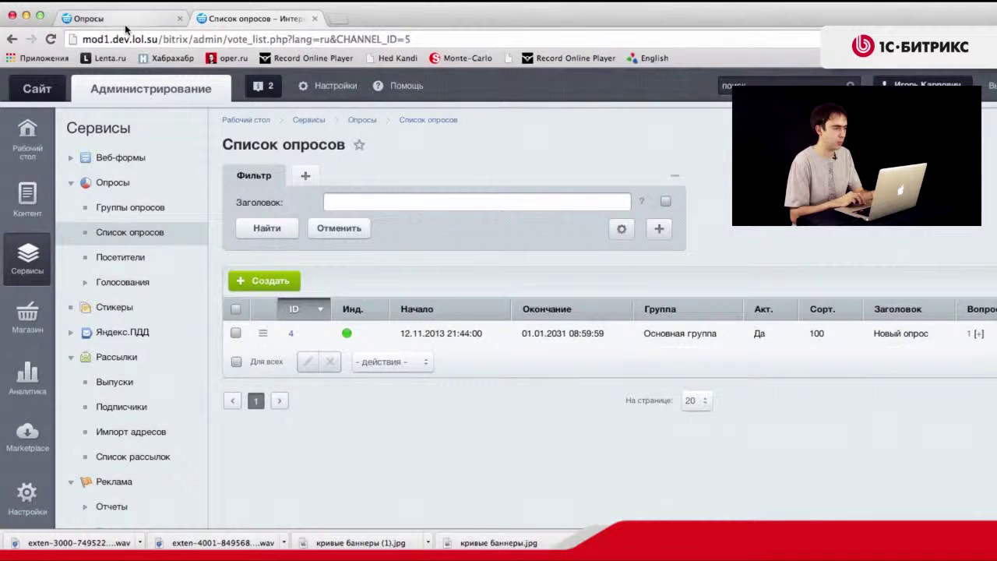
click(123, 19)
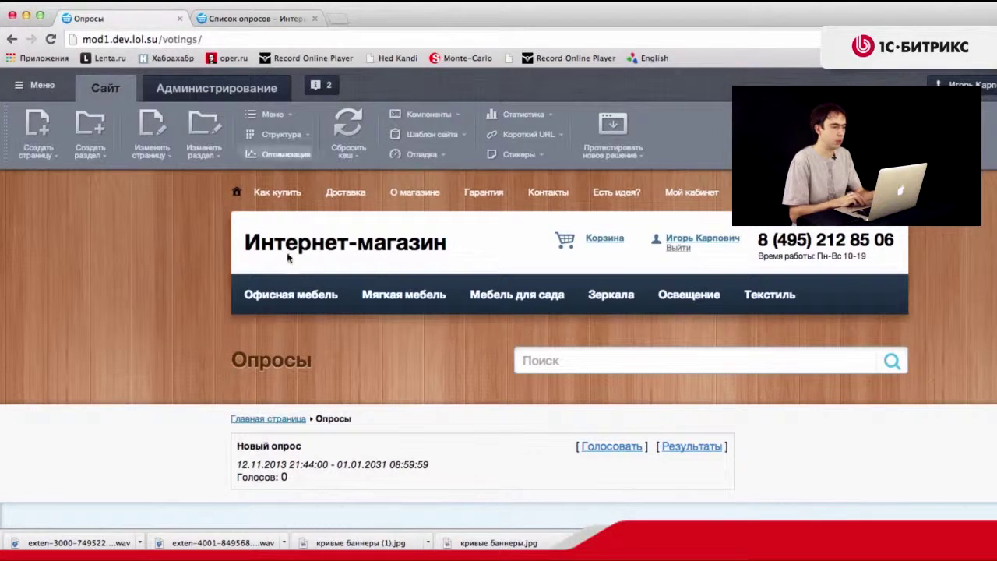
click(263, 21)
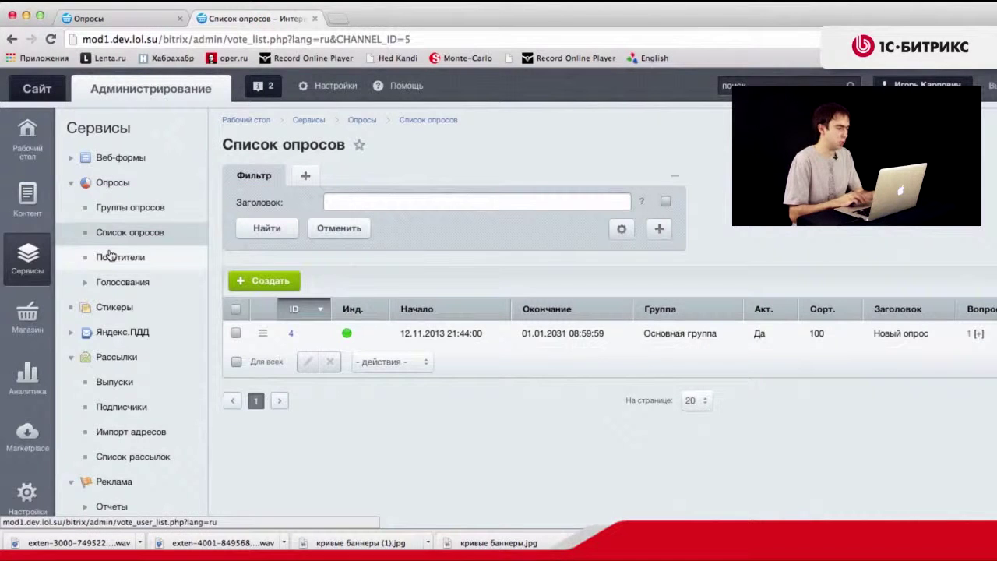
Start adding a new custom field in the product settings' "Пользовательские поля" list with the data type "Дата/Время"
click(28, 494)
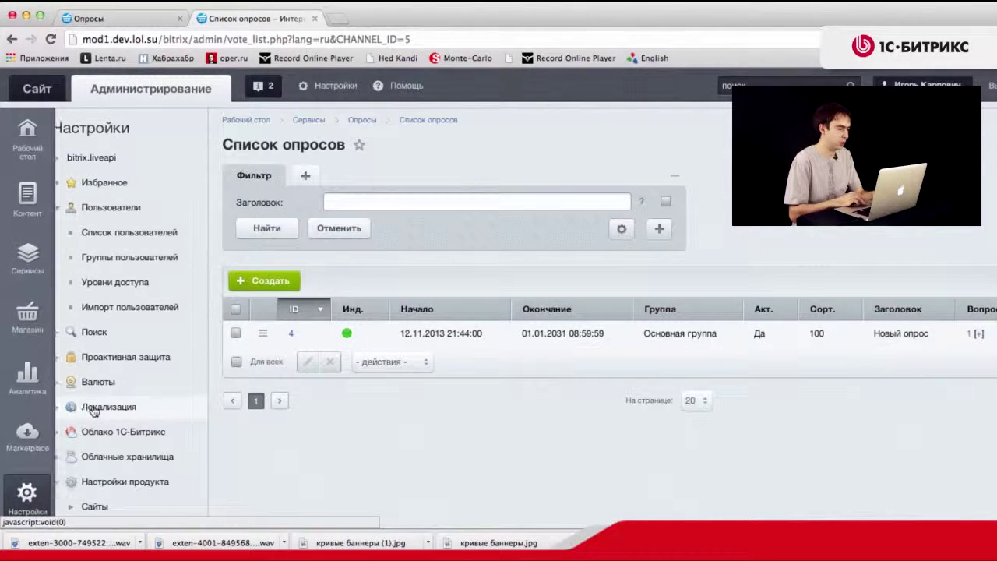
scroll(92, 410, down, 1)
scroll(92, 410, down, 15)
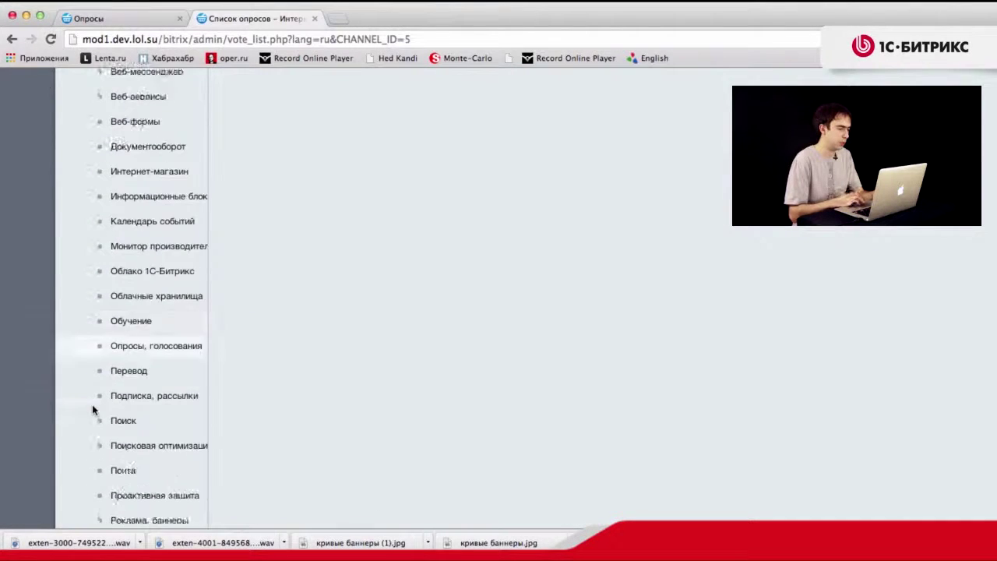
scroll(92, 410, down, 3)
click(131, 339)
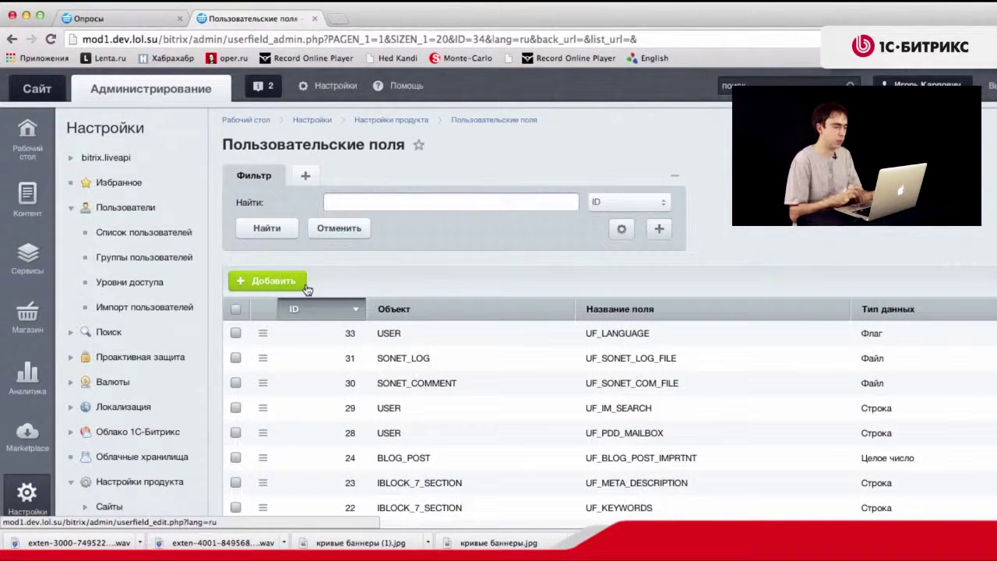
click(276, 285)
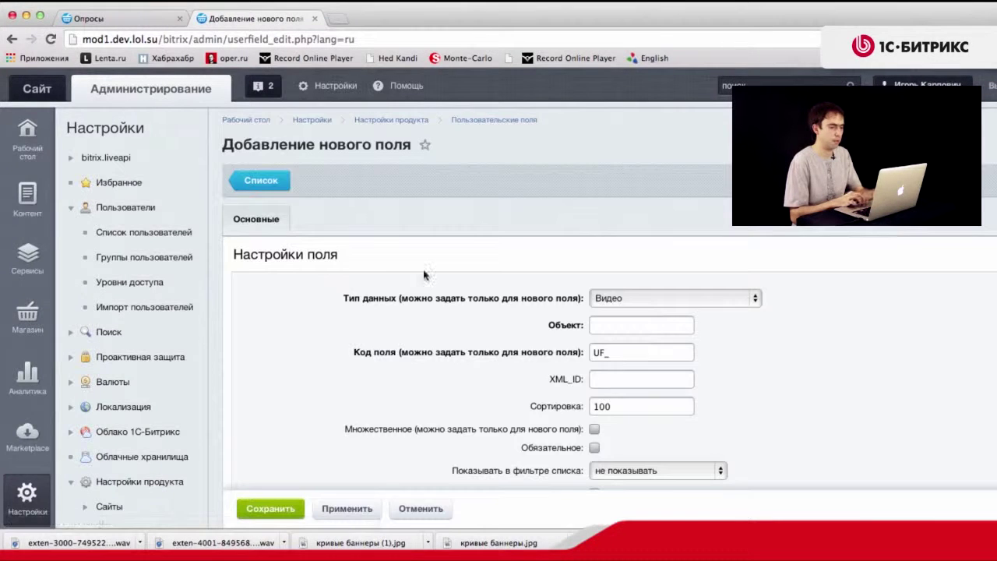
click(642, 299)
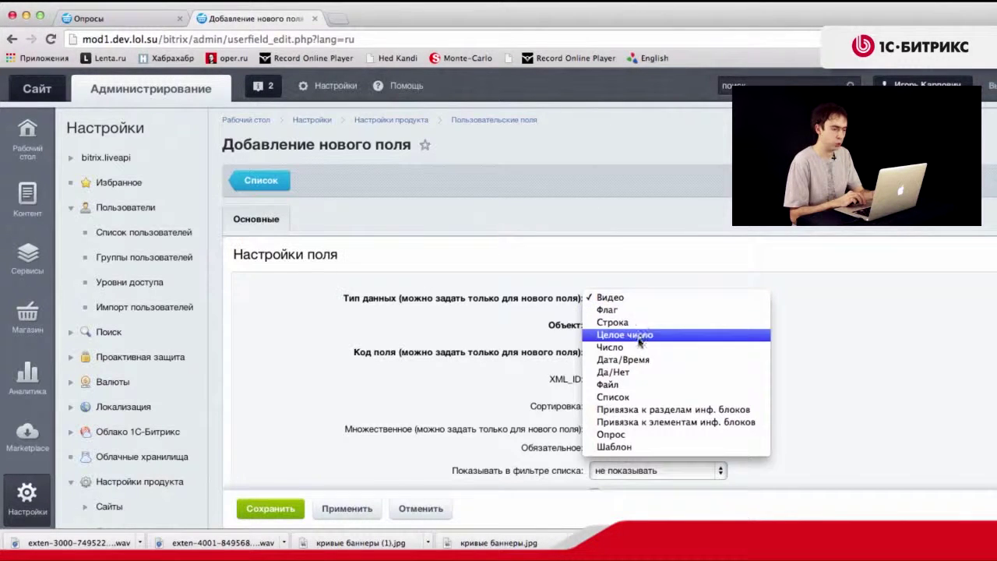
click(635, 360)
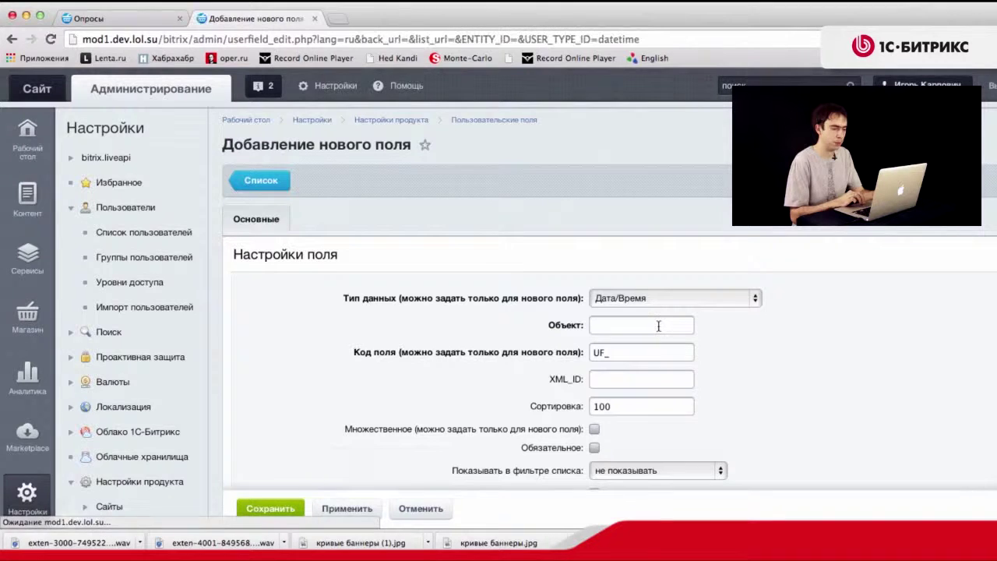
Set the new field's object to VOTING and its field code to UF_LASTVOTE
click(637, 325)
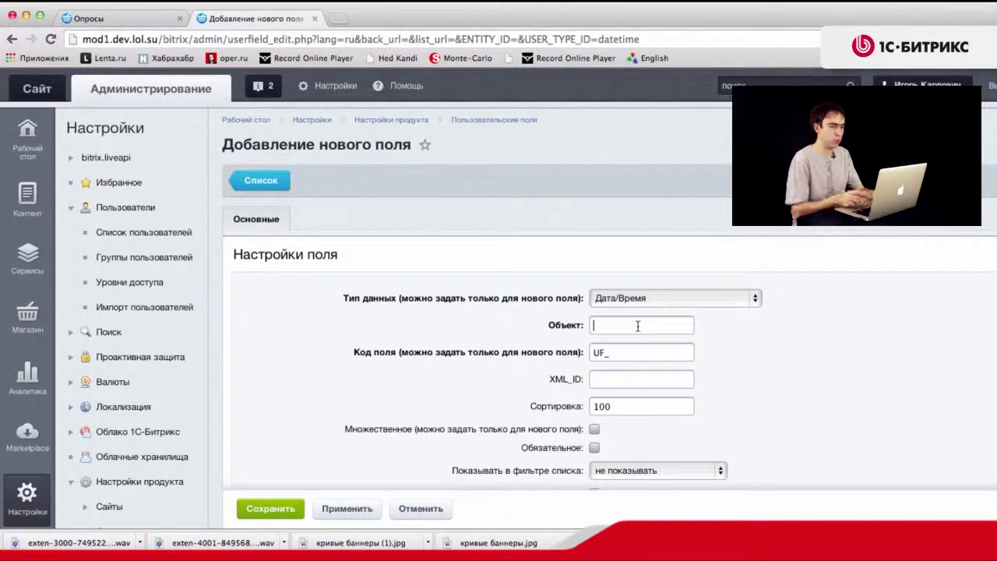
text(V)
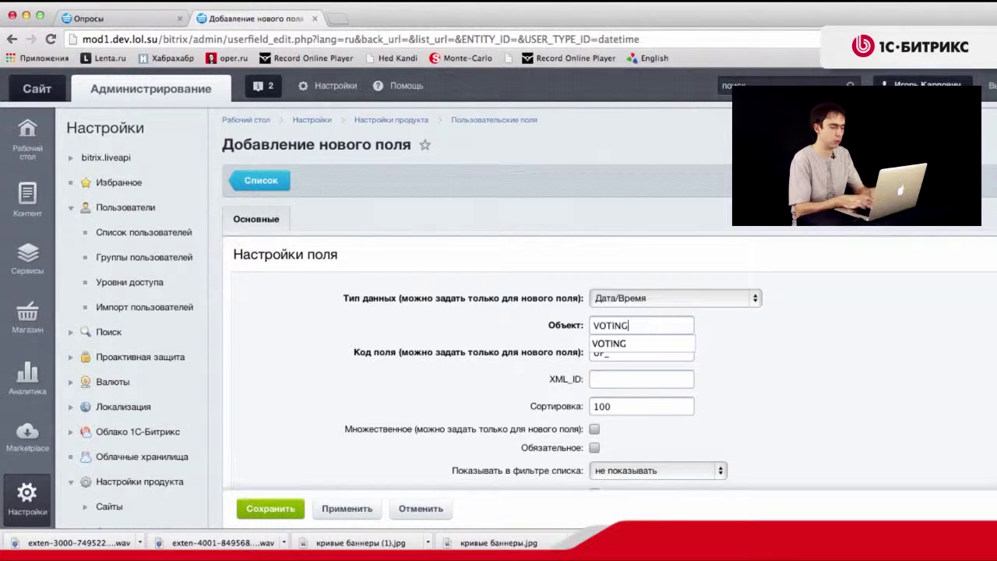
text(OTING)
click(675, 352)
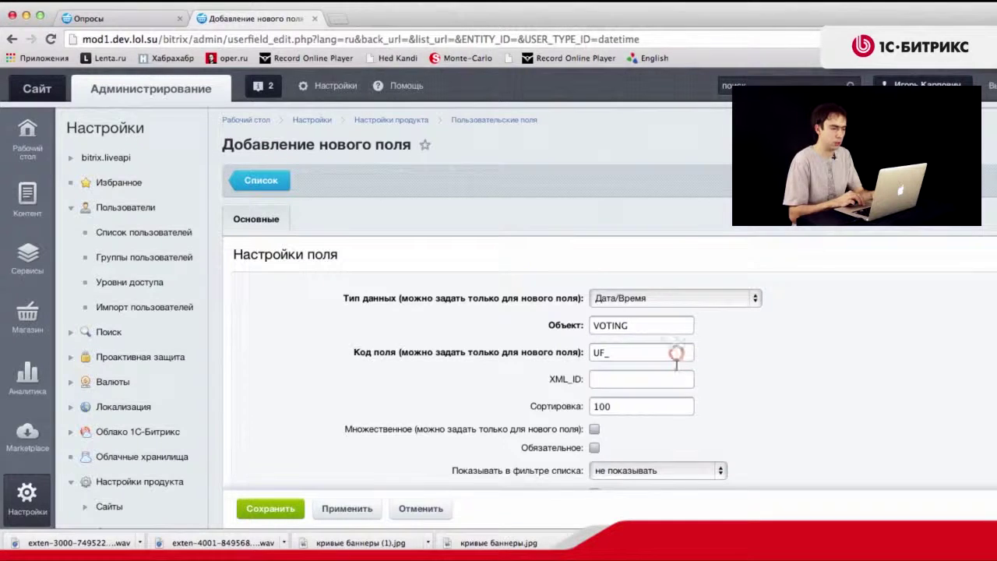
text(LAST)
key(Down)
key(Return)
Enter "Дата последнего голосования" as the field's Russian edit-form label
scroll(717, 323, down, 4)
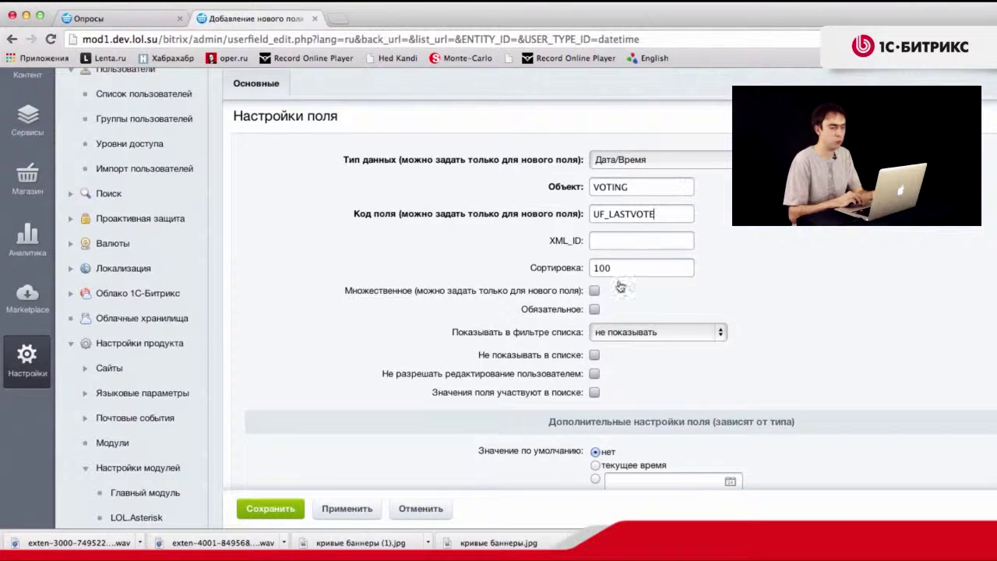
scroll(599, 309, down, 6)
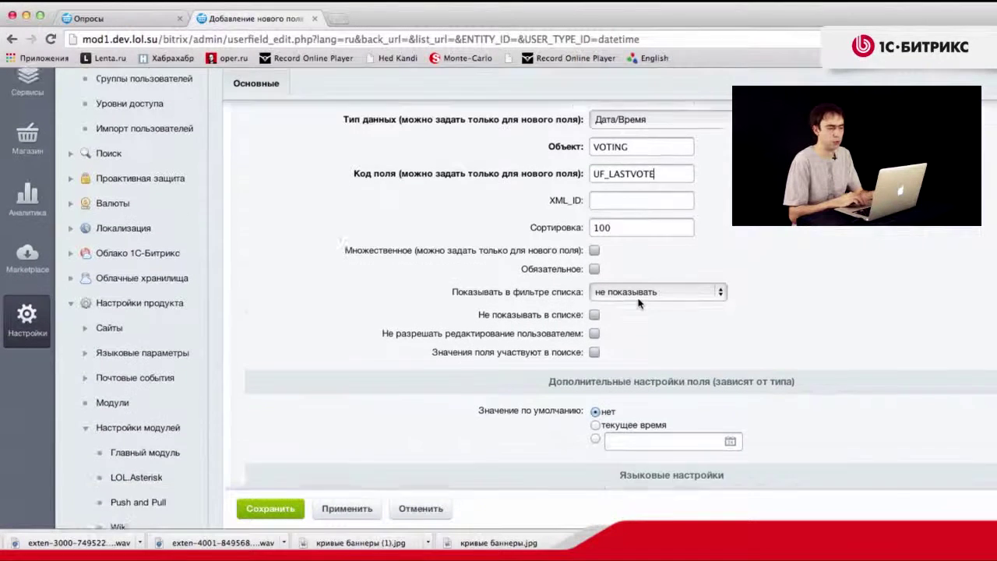
click(419, 379)
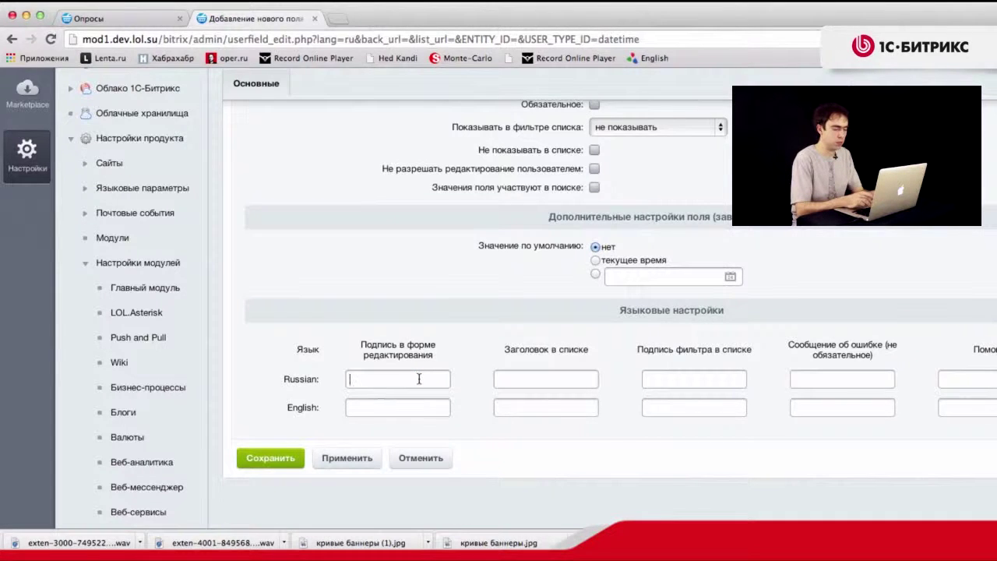
text(Дата )
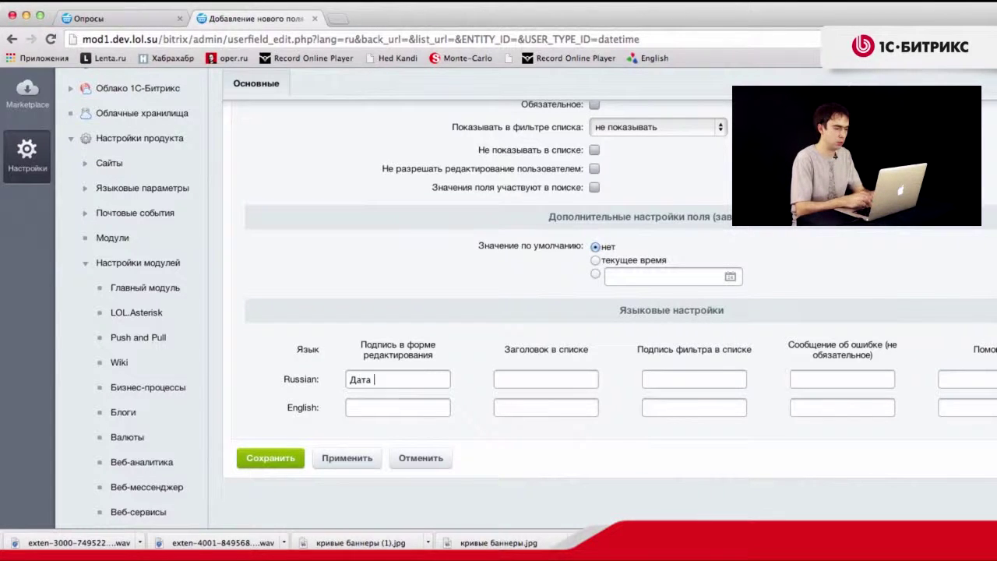
text(последнего голосования)
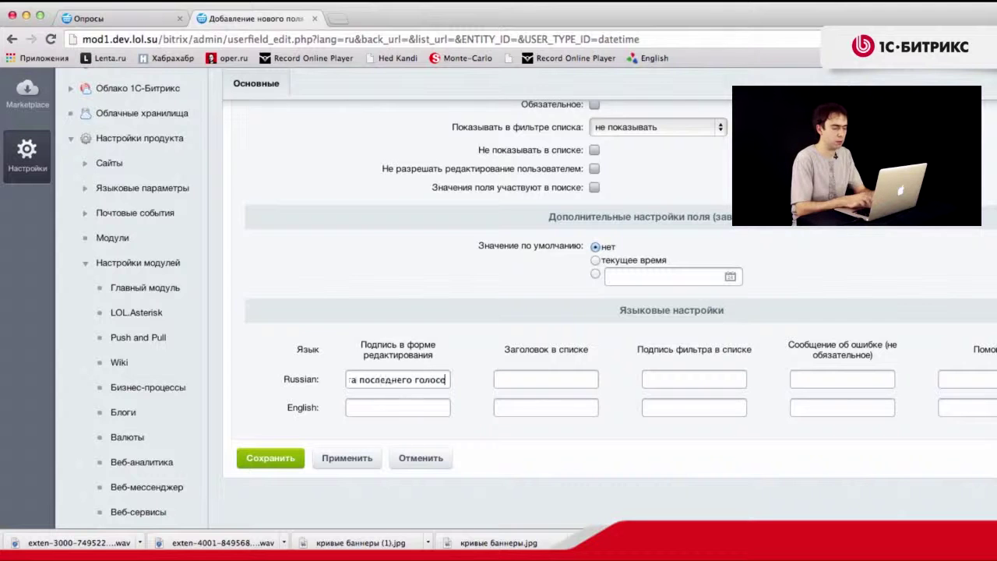
key(Tab)
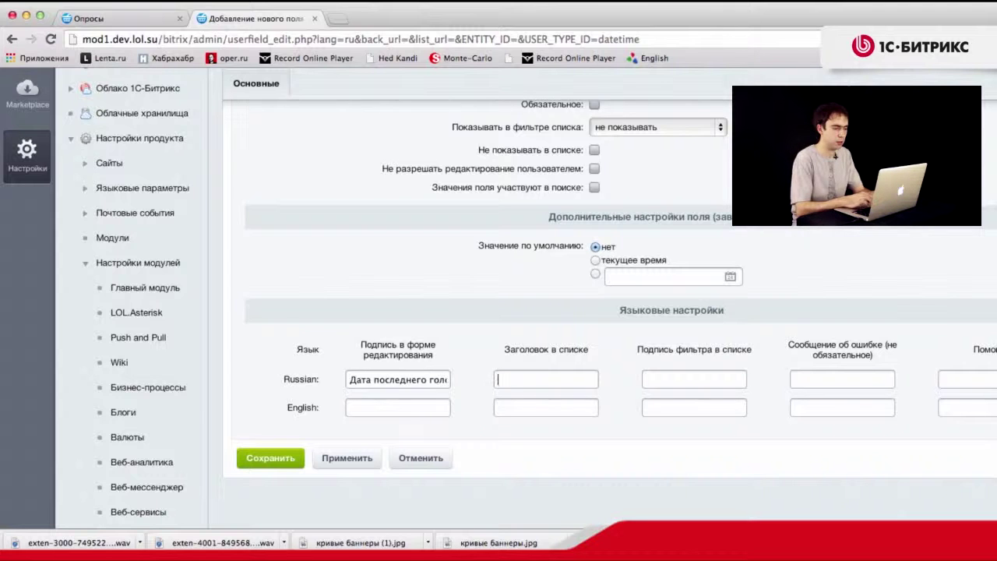
Copy the Russian edit-form label into the list heading and filter label, and save the custom field
triple_click(390, 376)
key(ctrl+c)
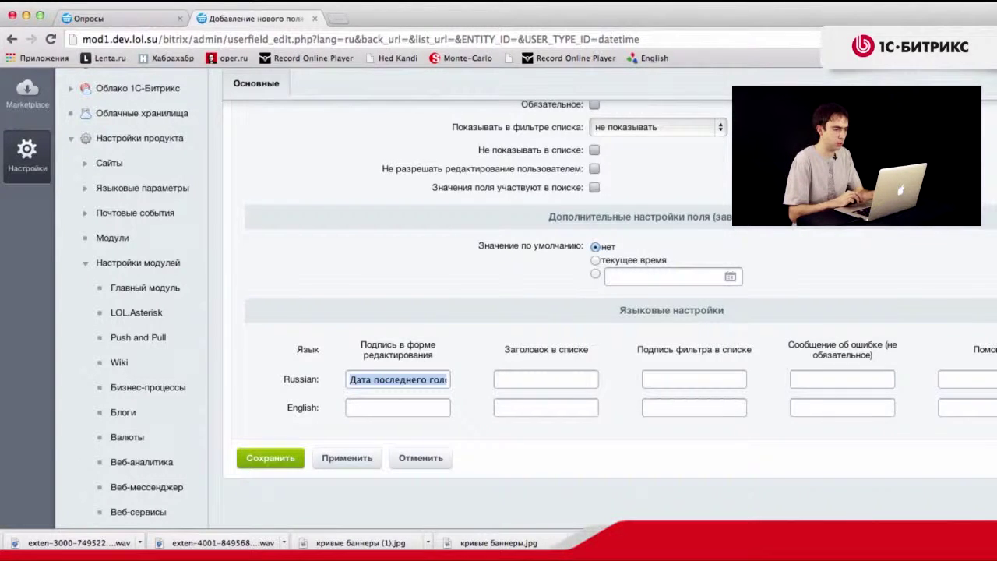
click(574, 381)
key(ctrl+v)
click(708, 377)
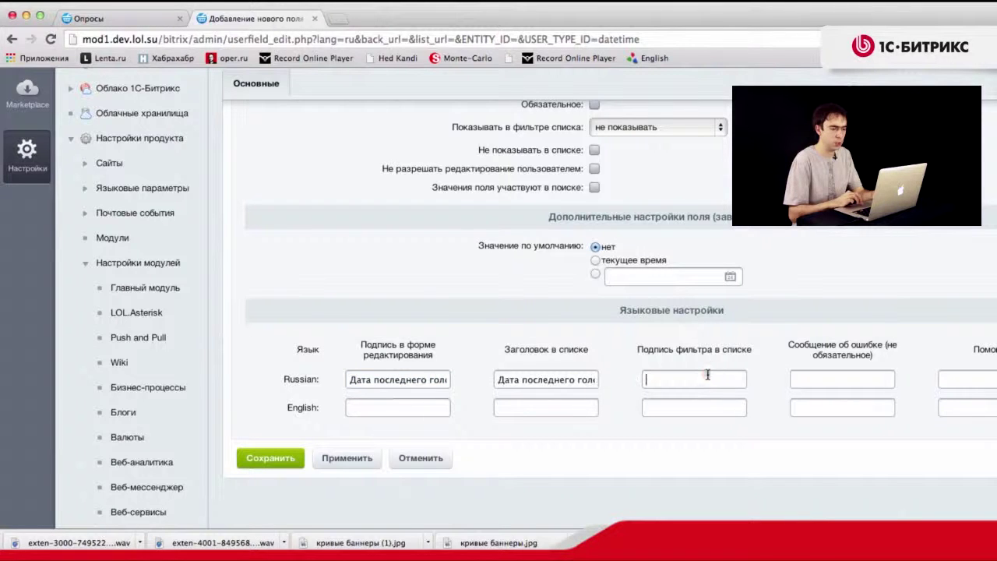
key(ctrl+v)
scroll(264, 429, up, 5)
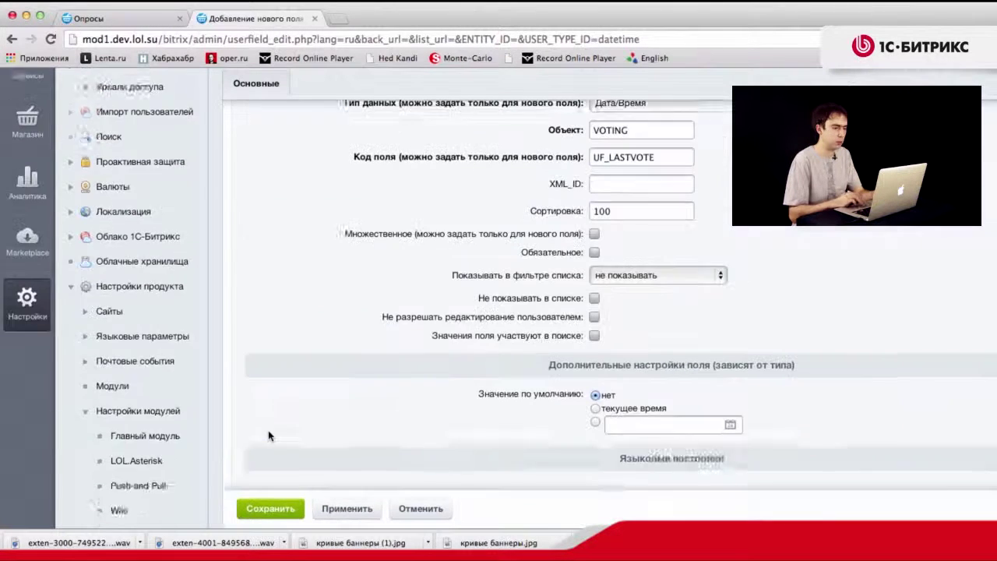
click(270, 508)
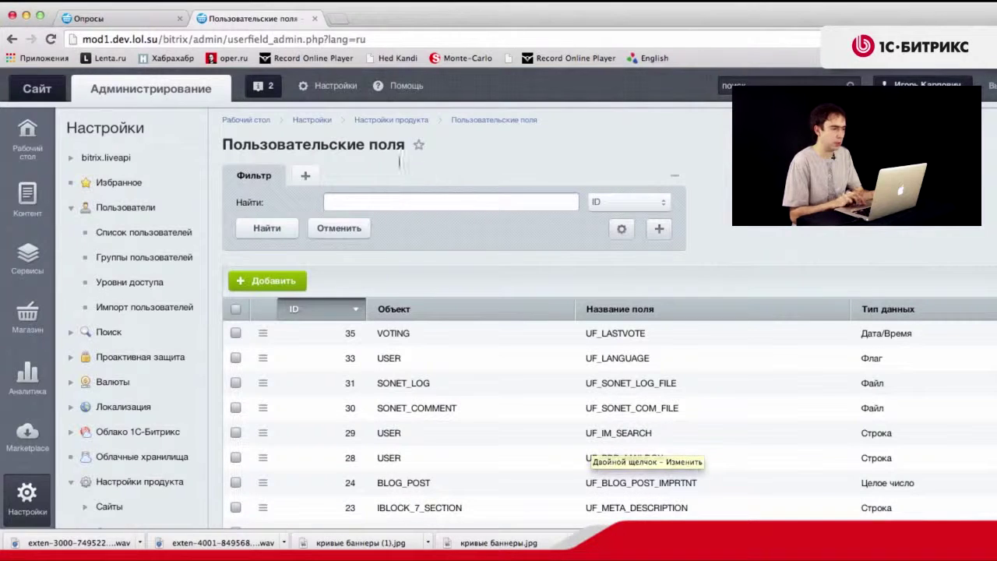
Enable edit mode on the public "Опросы" page and open template copying for the bitrix:voting.list component
click(99, 18)
scroll(357, 330, down, 2)
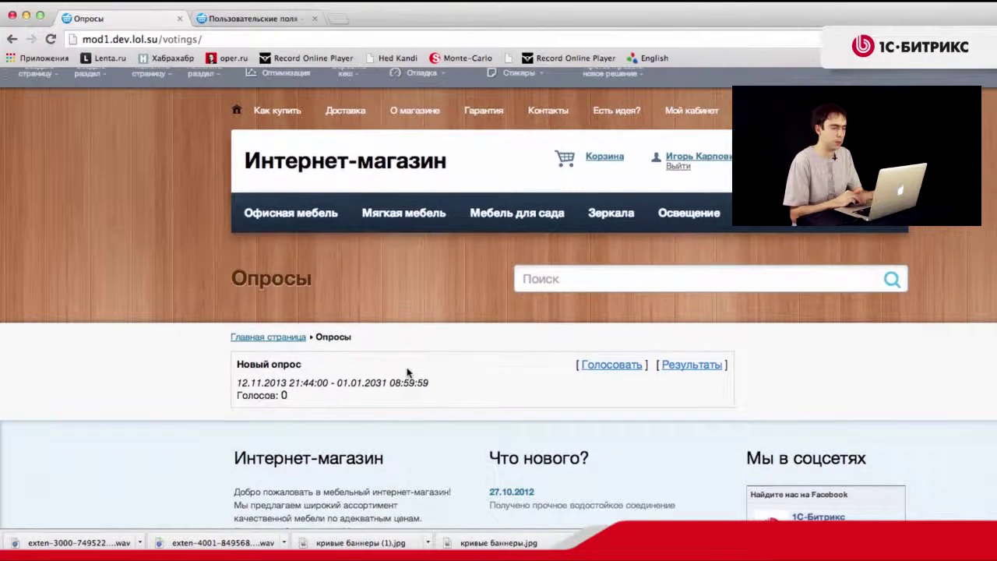
scroll(407, 373, up, 2)
scroll(498, 304, right, 1)
scroll(498, 303, left, 1)
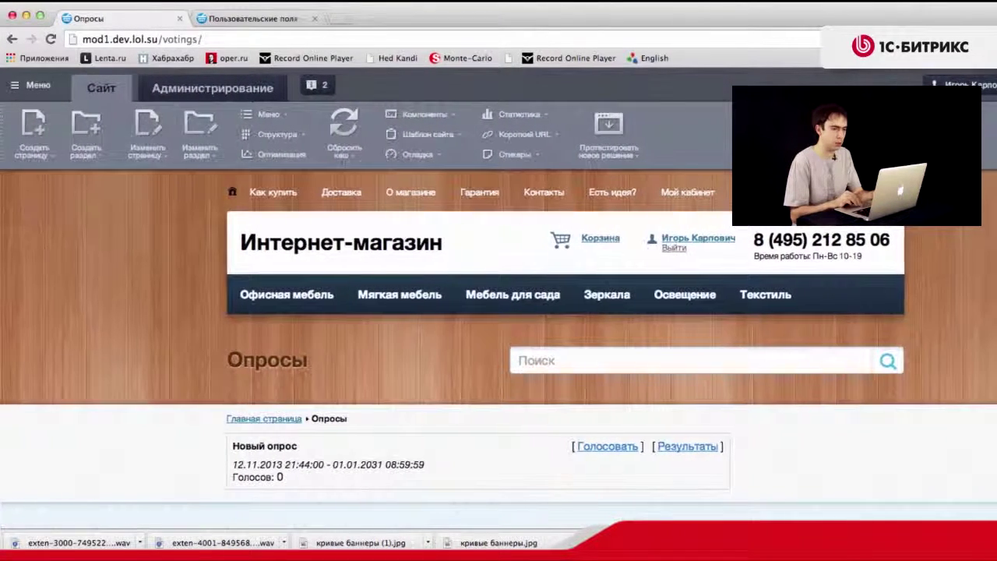
click(40, 15)
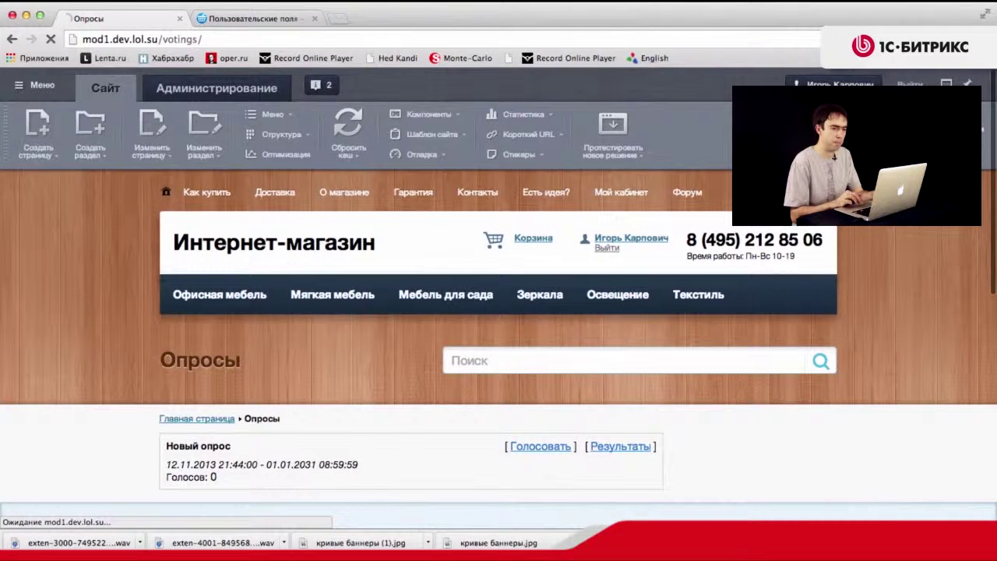
scroll(646, 429, down, 1)
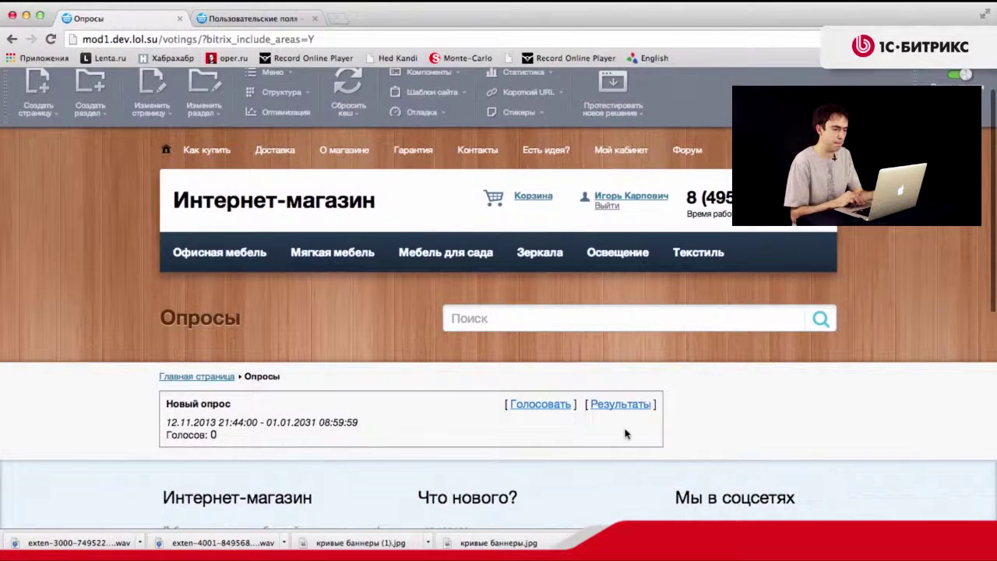
click(212, 377)
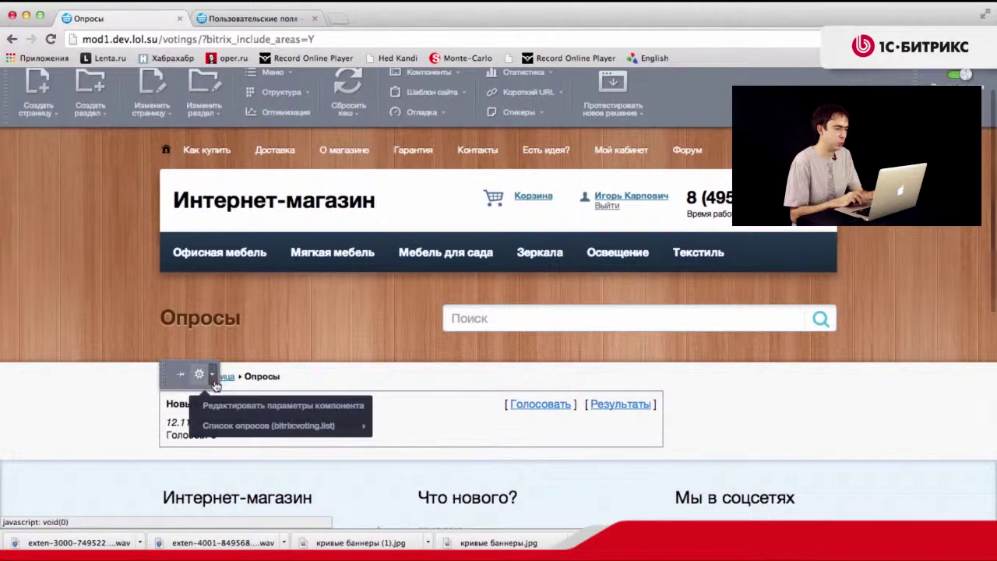
mouse_move(257, 425)
click(408, 426)
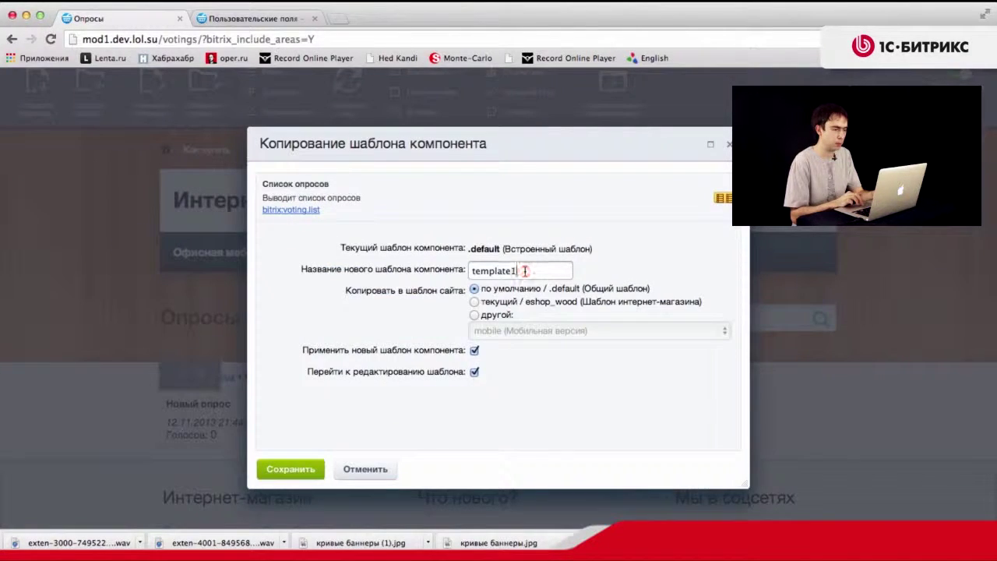
Copy the poll list template as .default into the current eshop_wood site template, with applying it and proceeding to editing turned off
drag(529, 270, 464, 270)
key(BackSpace)
text(.default)
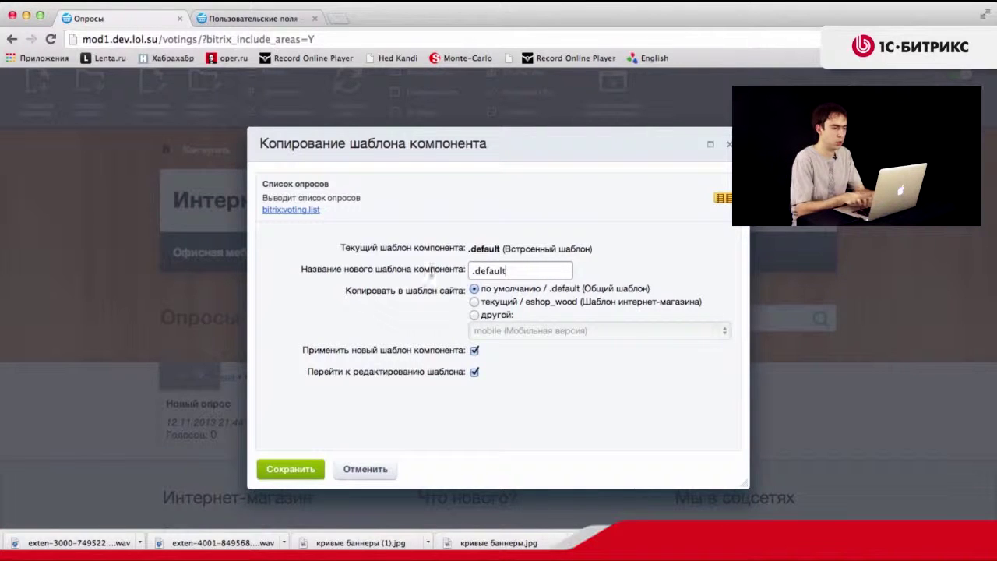
click(482, 303)
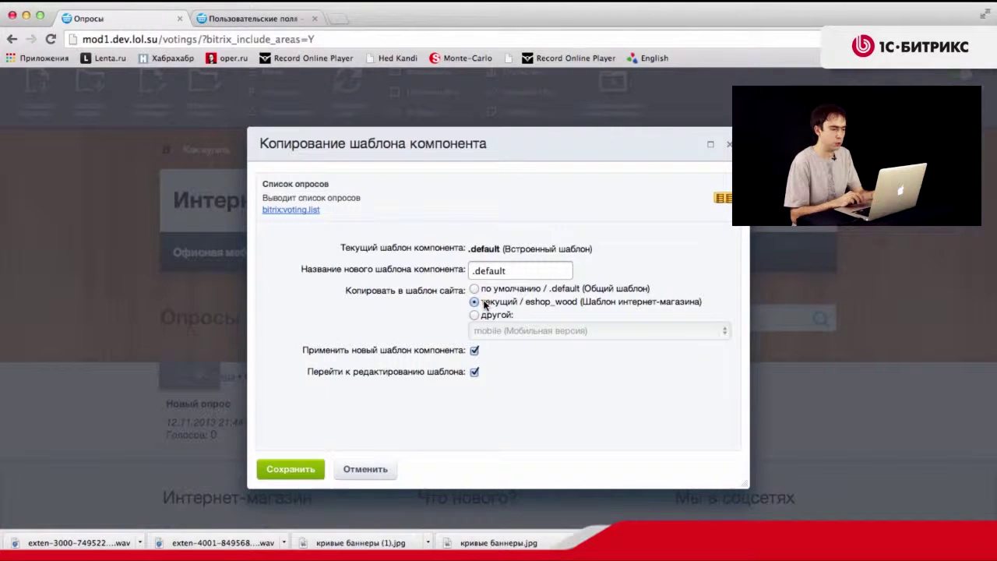
click(474, 350)
click(474, 372)
click(294, 466)
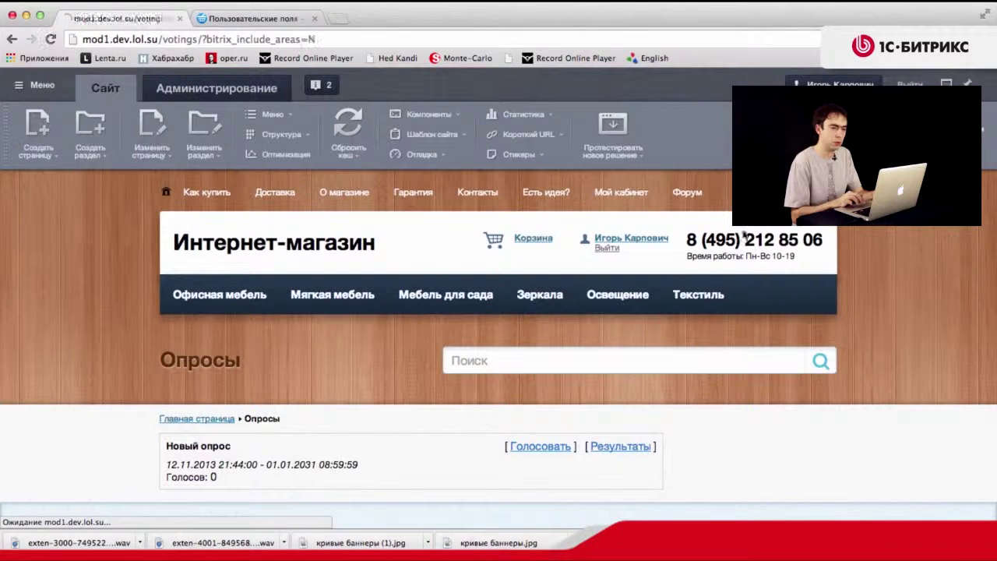
Switch to Eclipse and expand the components/bitrix folder of the eshop_wood template in the remote site files
click(395, 555)
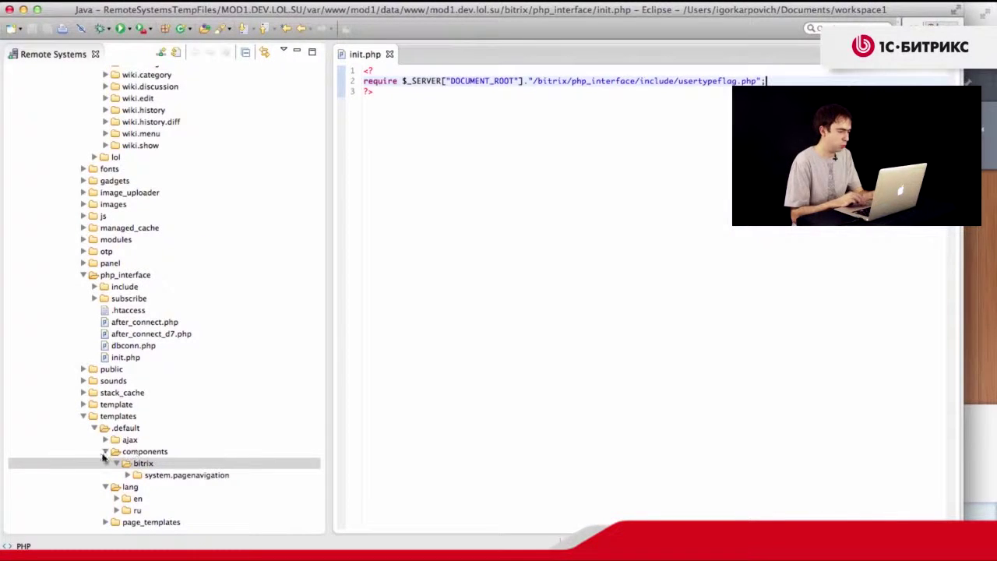
scroll(104, 458, down, 2)
click(95, 400)
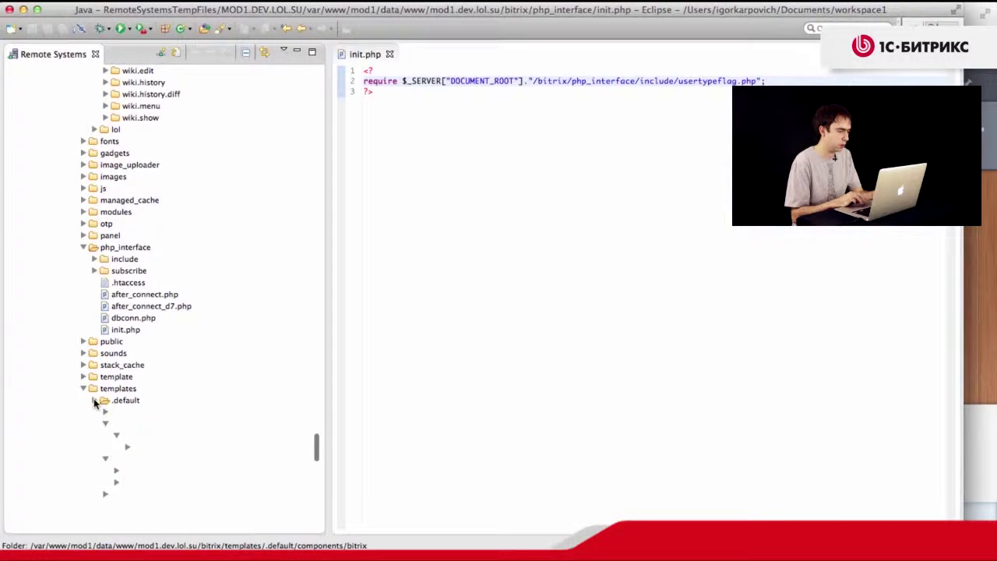
click(116, 459)
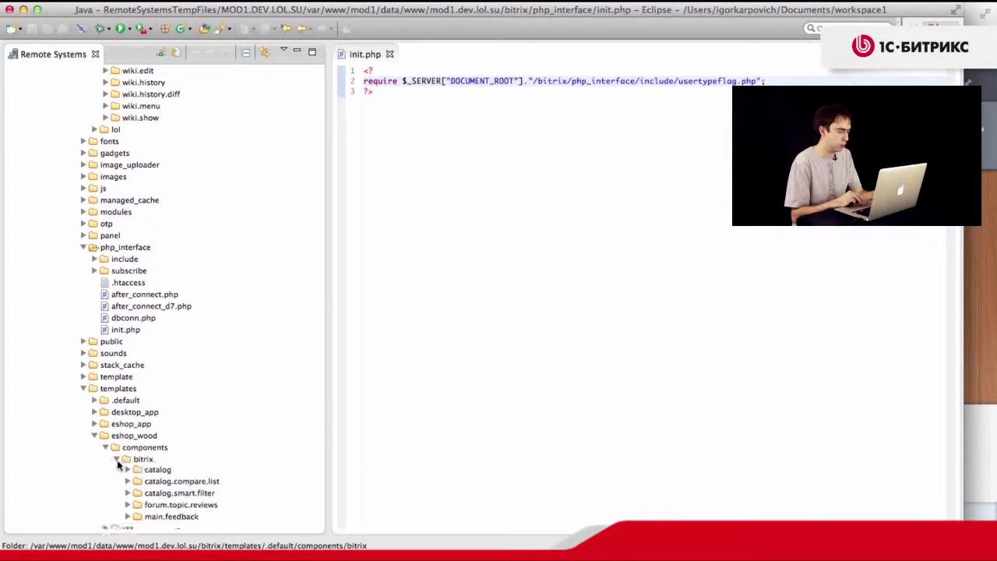
Open template.php from the voting.list/.default folder for editing
scroll(117, 459, down, 10)
scroll(117, 459, down, 15)
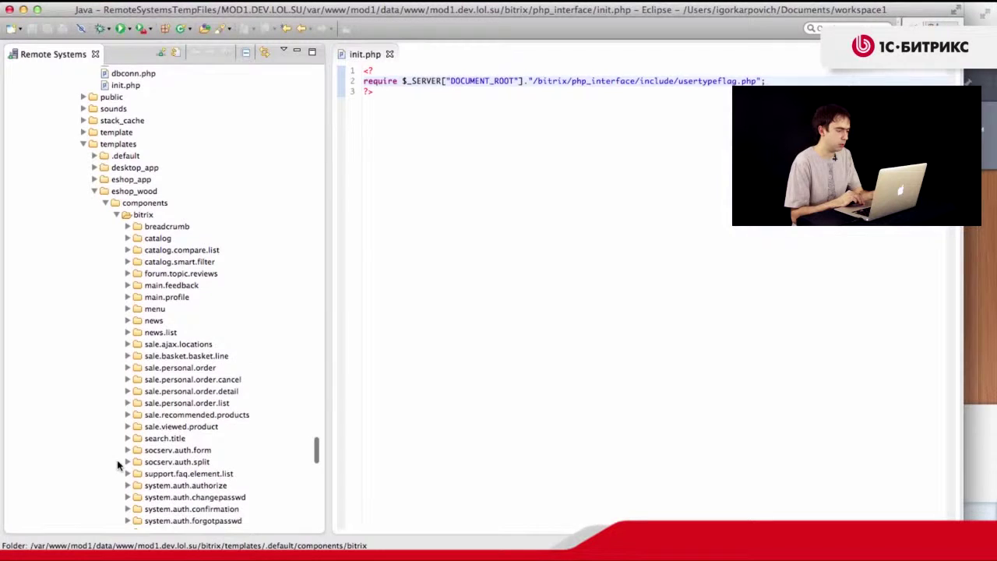
click(127, 446)
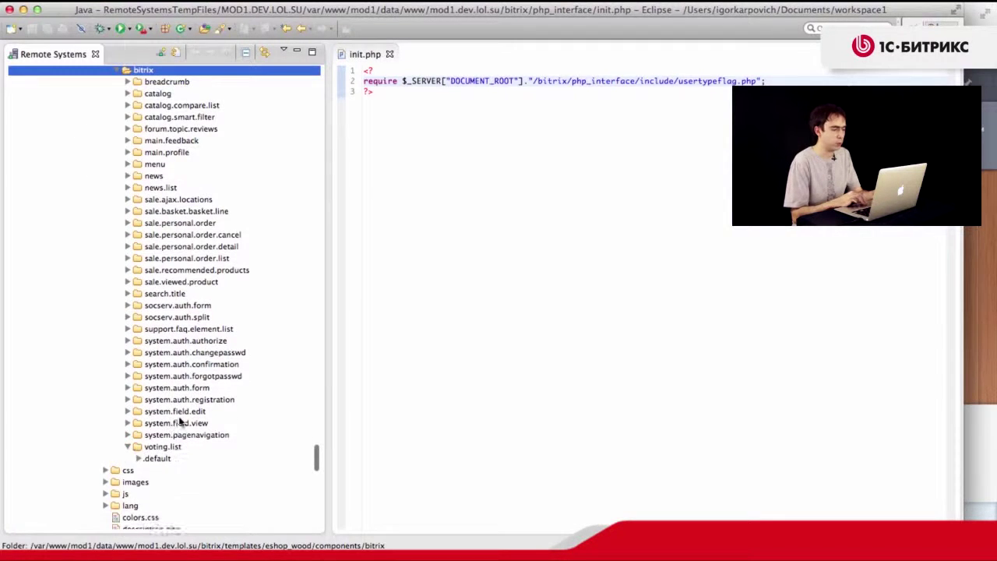
scroll(131, 424, down, 3)
click(138, 407)
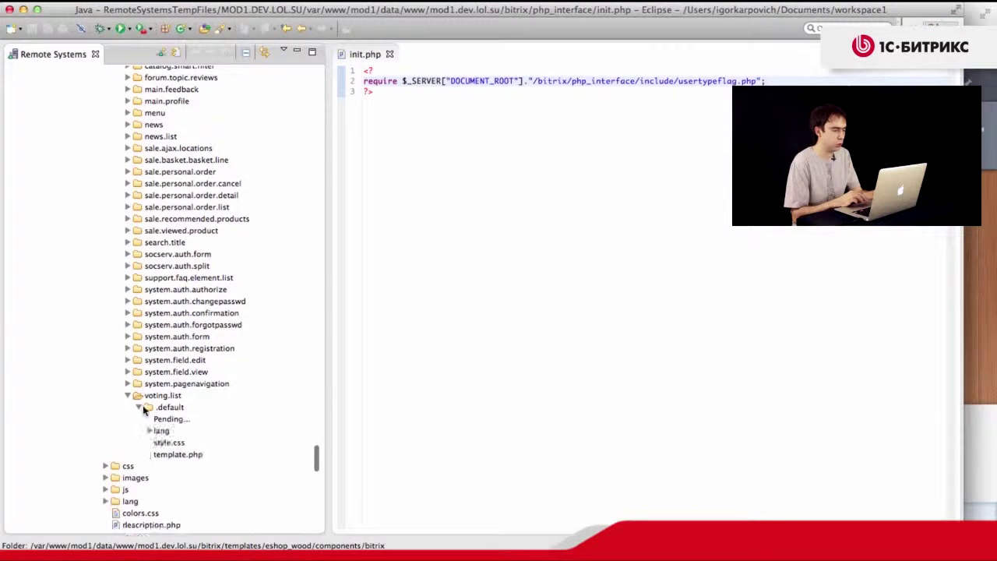
double_click(175, 443)
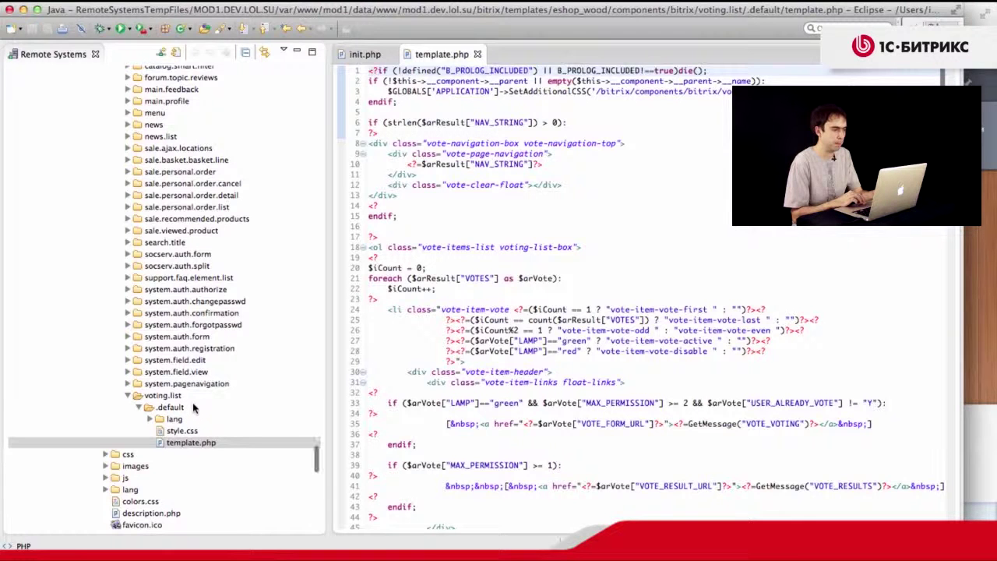
Create a new file named result_modifier.php in the voting.list/.default folder and open it for editing
right_click(180, 408)
mouse_move(222, 258)
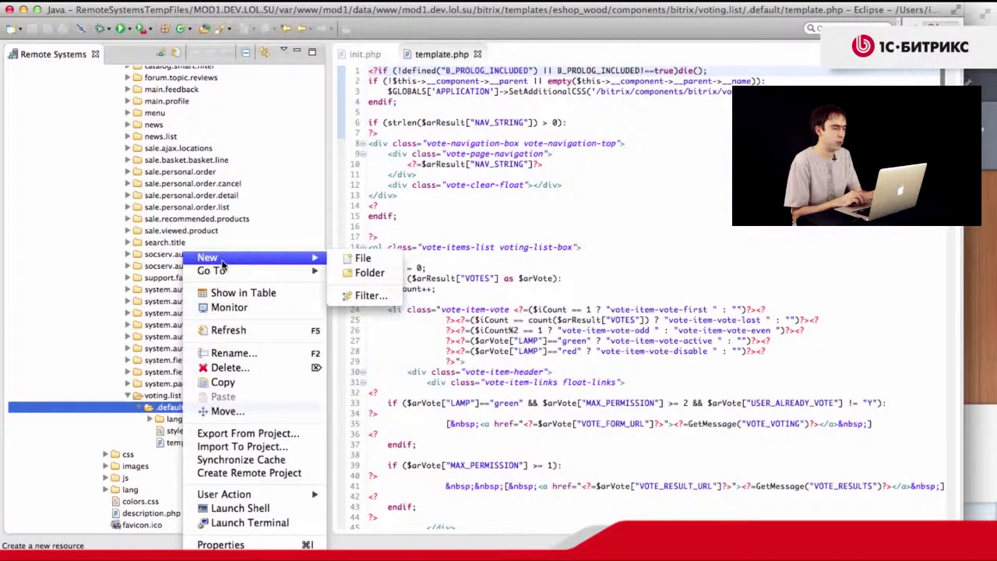
click(348, 260)
text(resul)
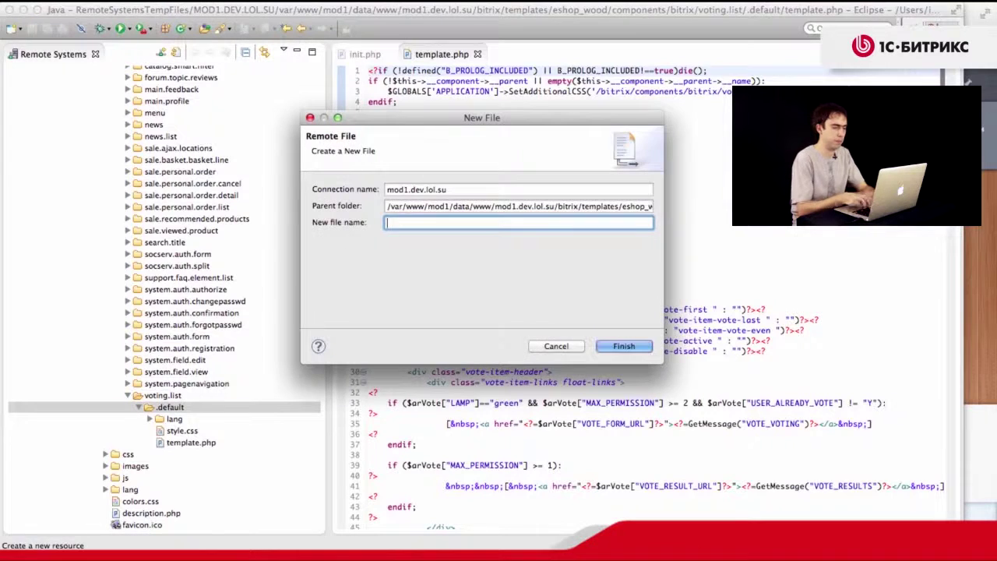
text(t_)
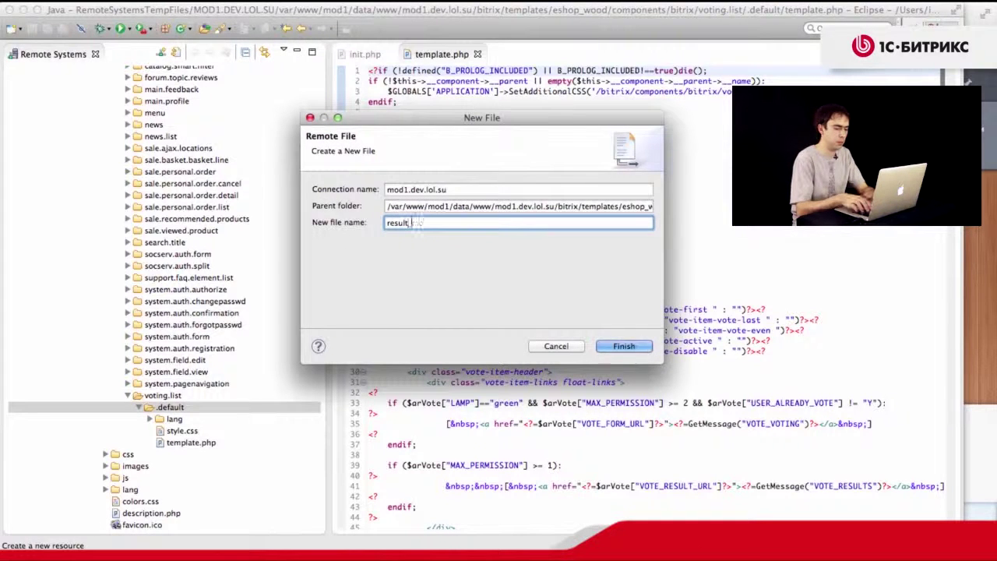
text(modifier.php)
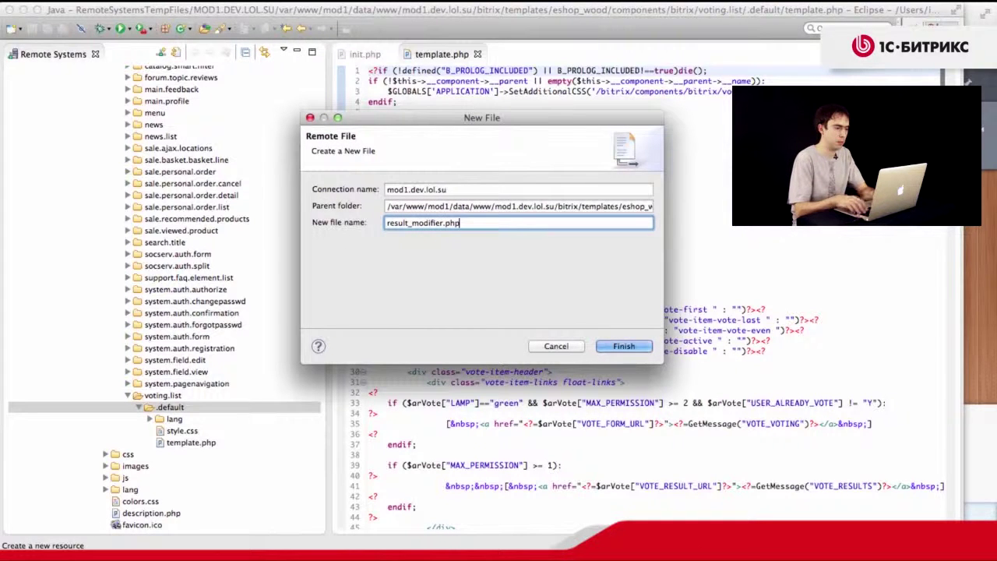
key(Return)
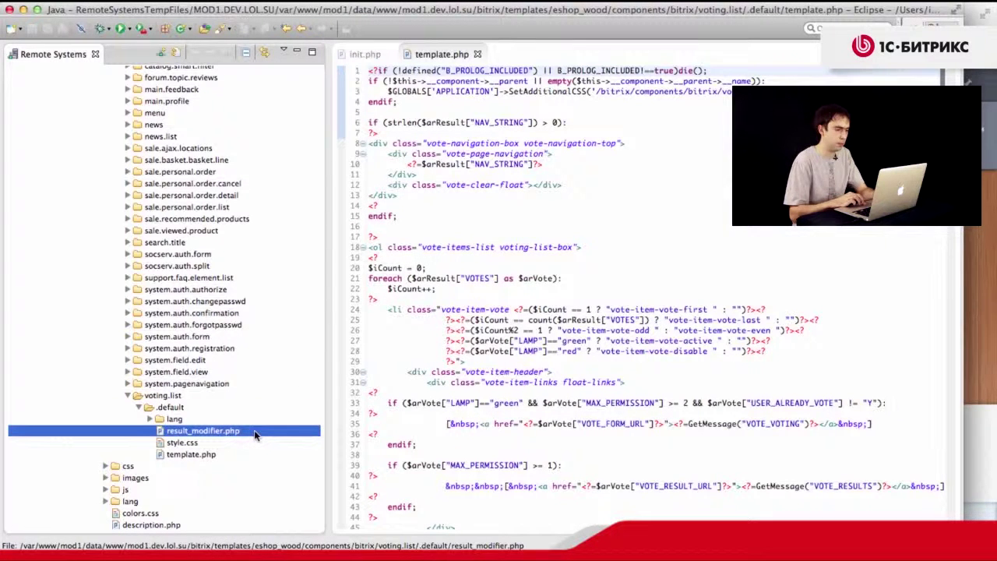
double_click(257, 434)
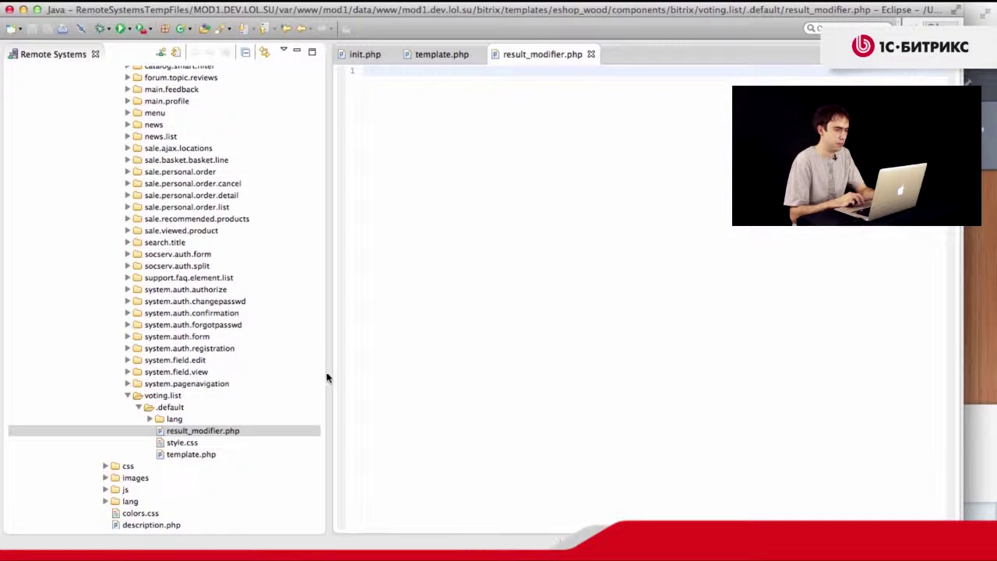
Write a PHP block with an empty loop foreach($arResult["VOTES"] as $k=>$arVote) in result_modifier.php
text(<?)
key(Return)
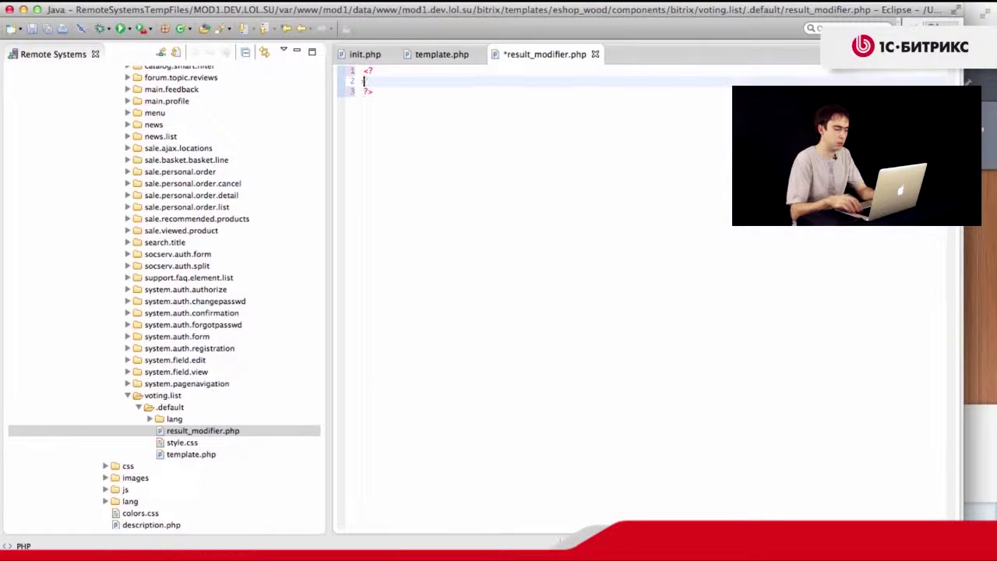
text(foreach()
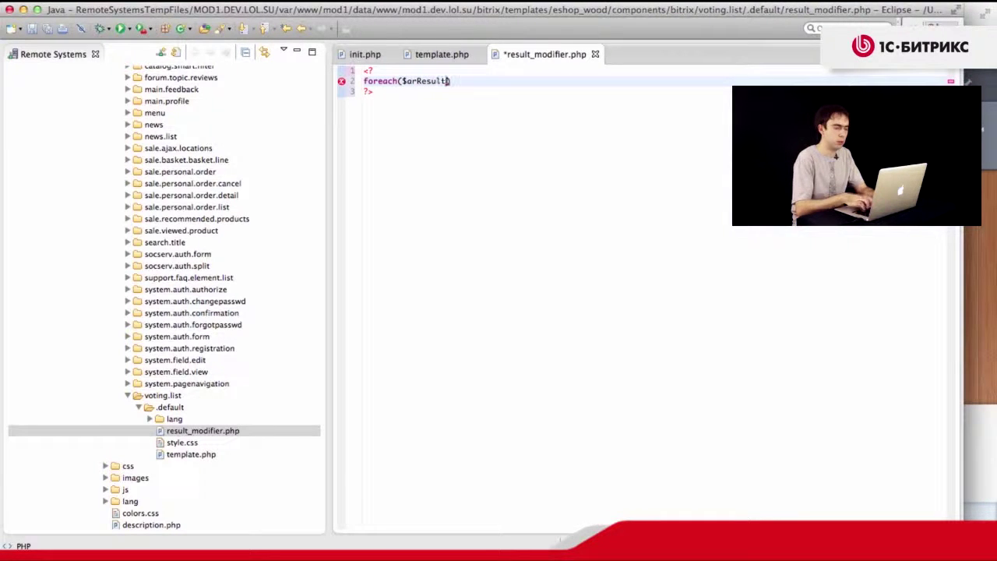
text($arResult["VOTES)
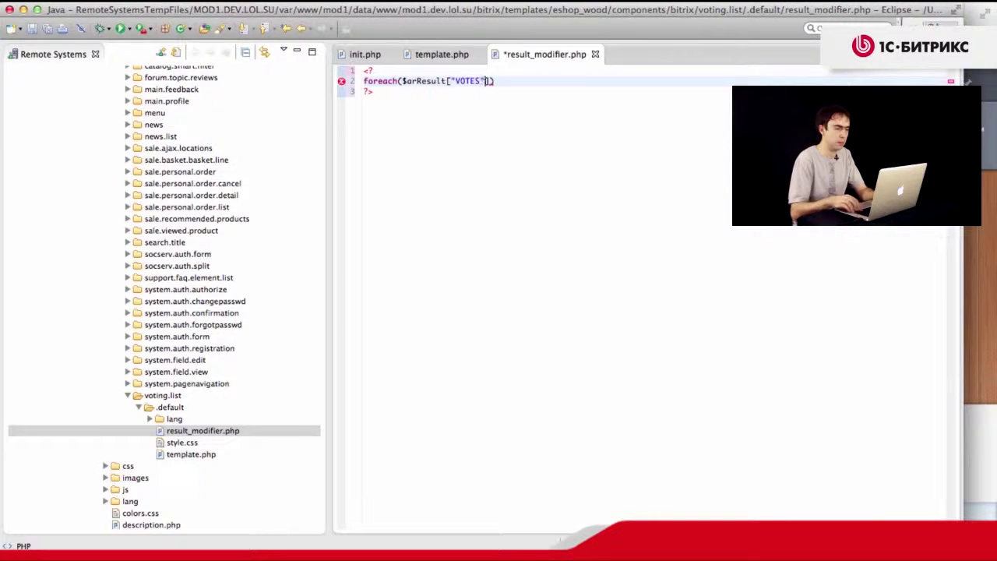
text($k)
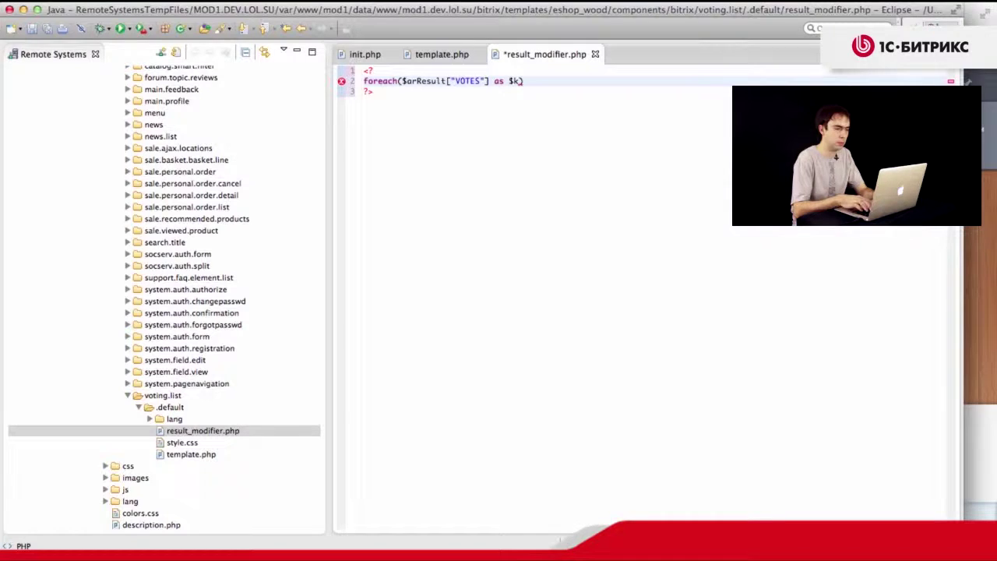
text(=>$arVote))
key(Return)
text({)
key(Return)
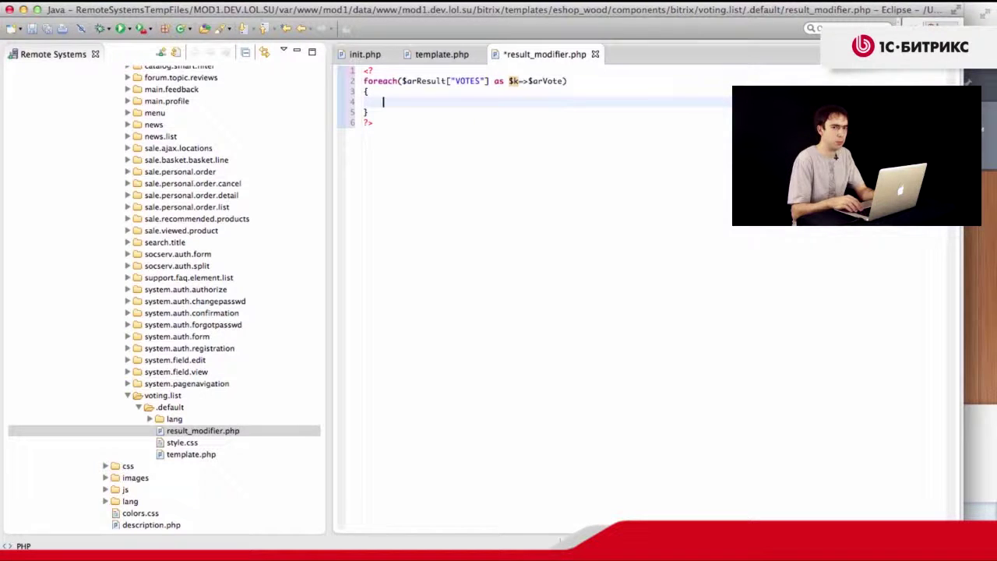
Inside the foreach loop, start the $arUF assignment with $GLOBALS["USER_FIELD"]
text($arUF=$USER_FI)
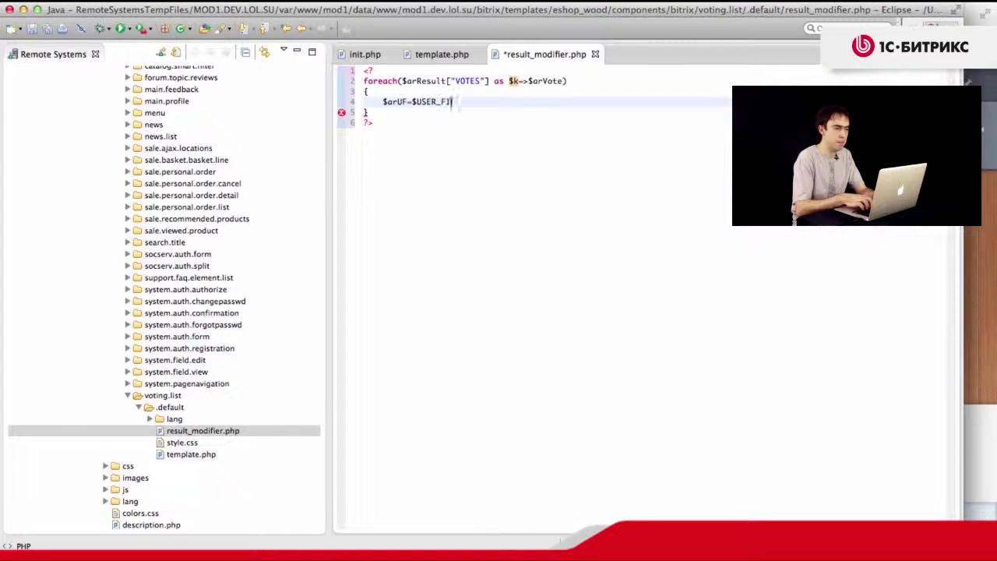
key(BackSpace)
key(BackSpace)
key(BackSpace)
key(BackSpace)
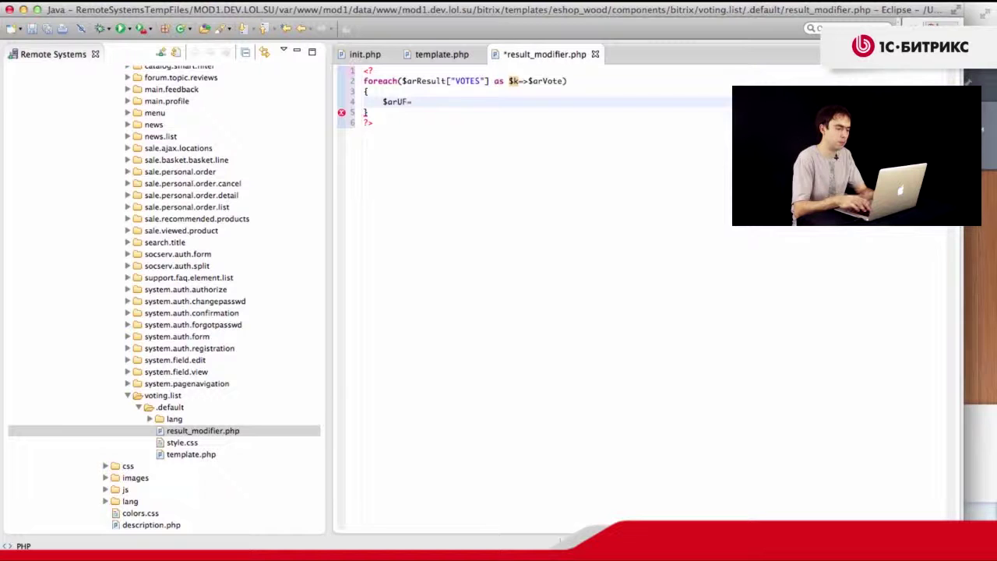
text(ALS)
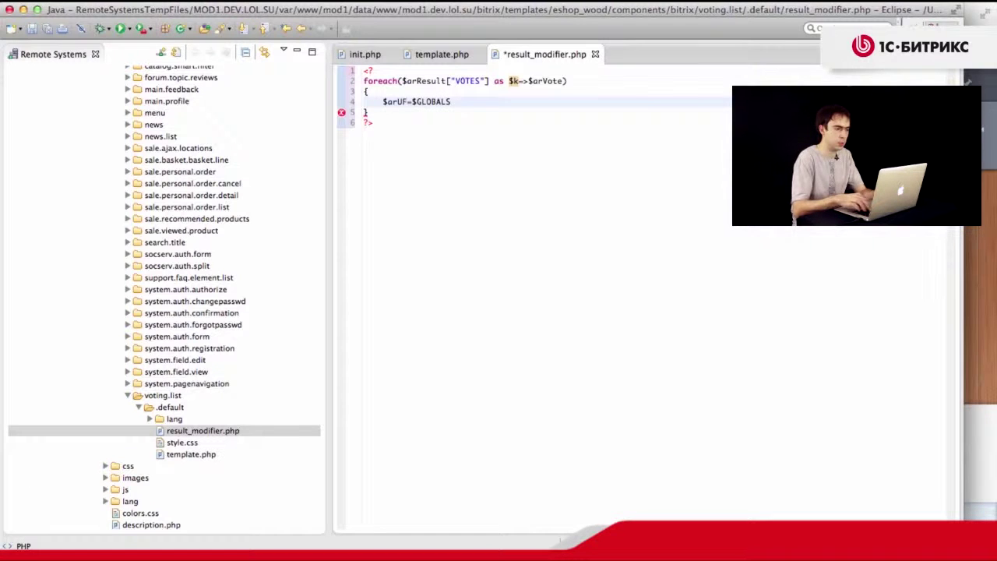
text([]USER)
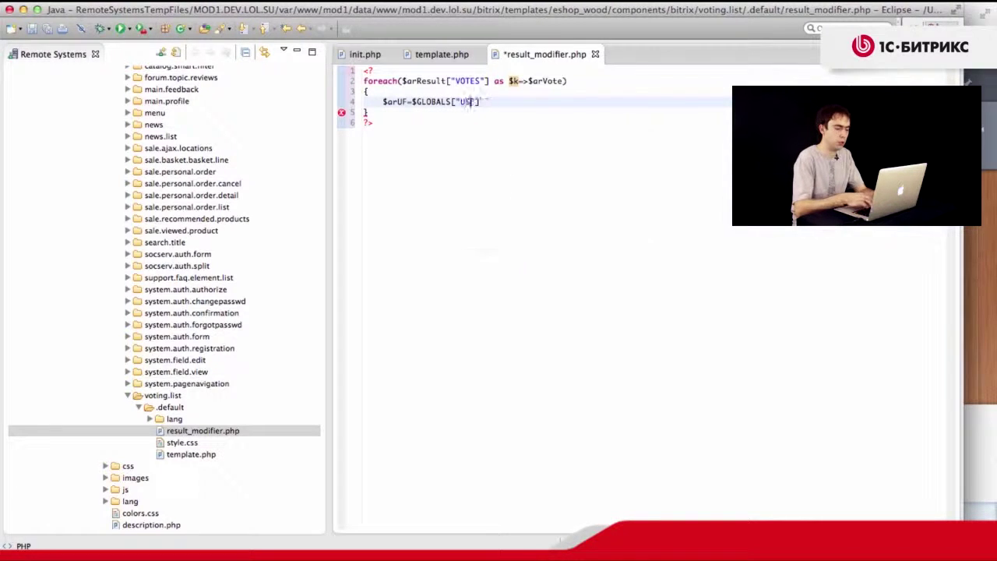
text(_FIELD)
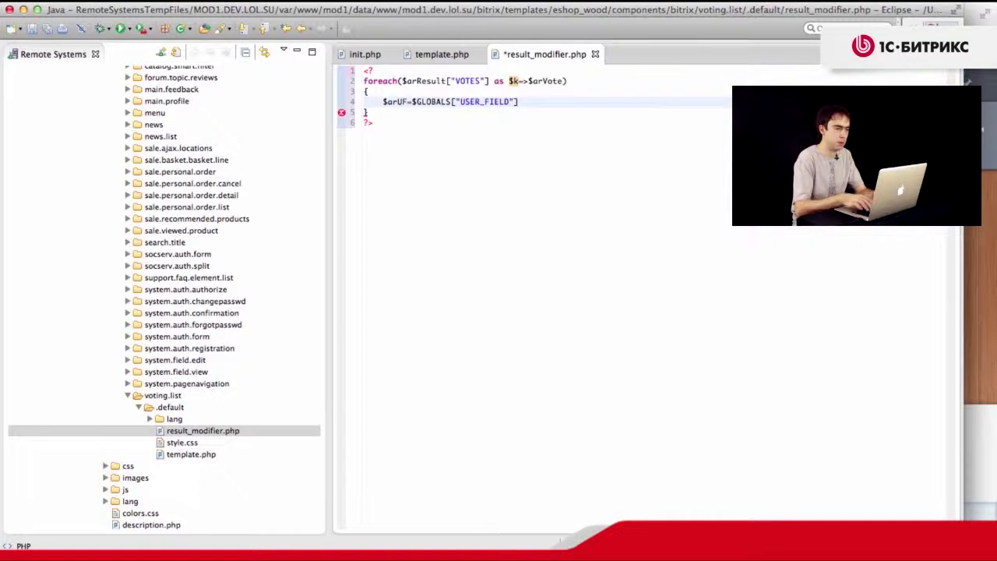